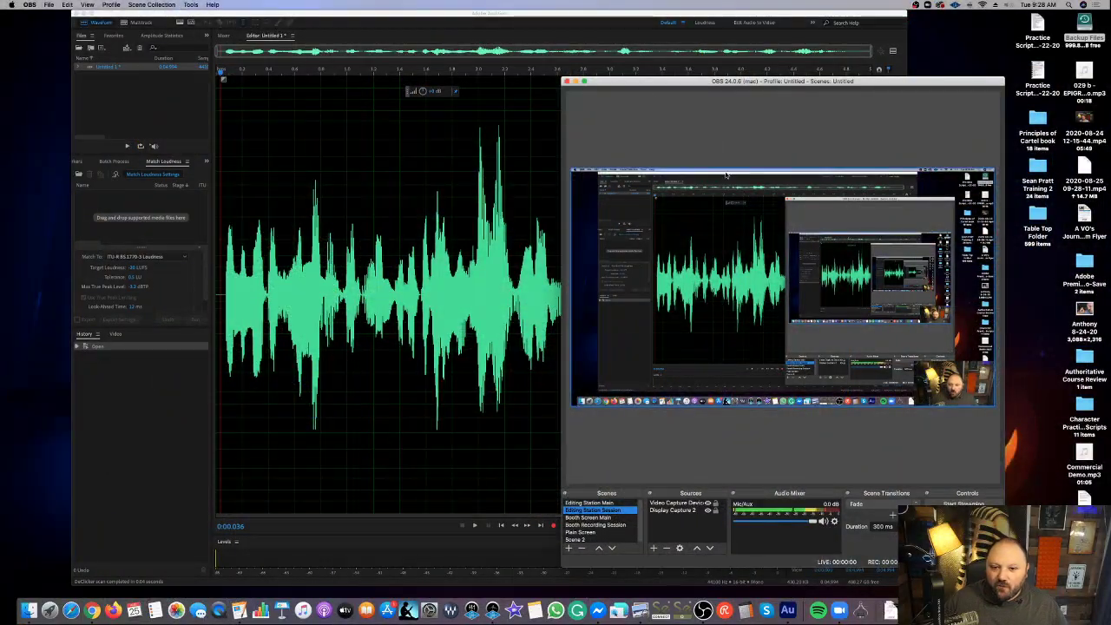
Bring Audition to the front and widen its window left and right across the screen
{"action": "left_click", "coordinate": [576, 82]}
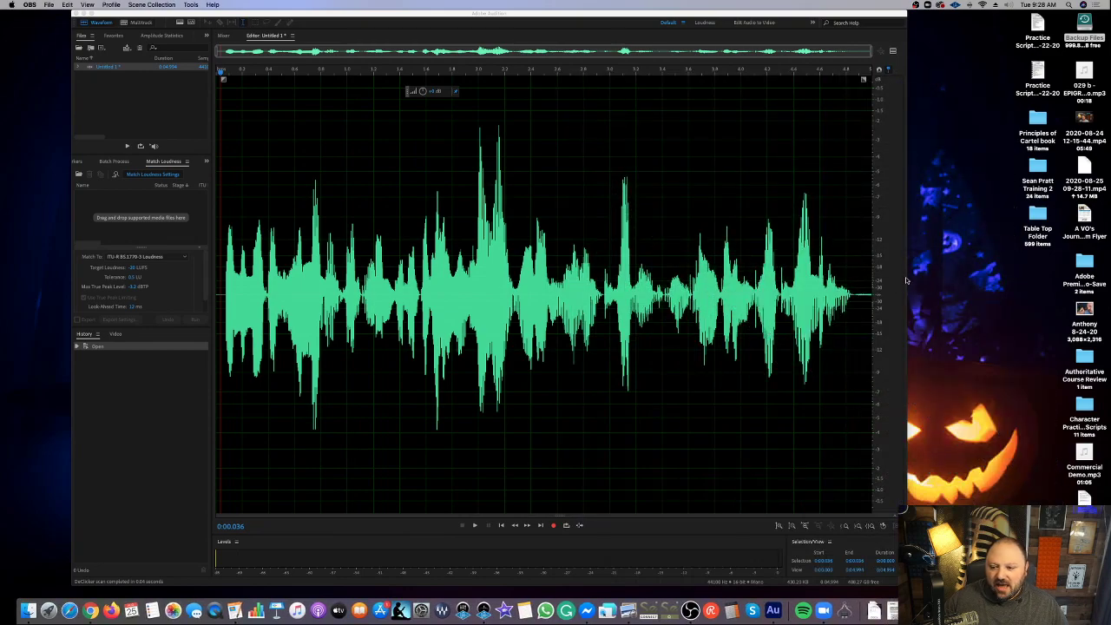
{"action": "left_click", "coordinate": [906, 280]}
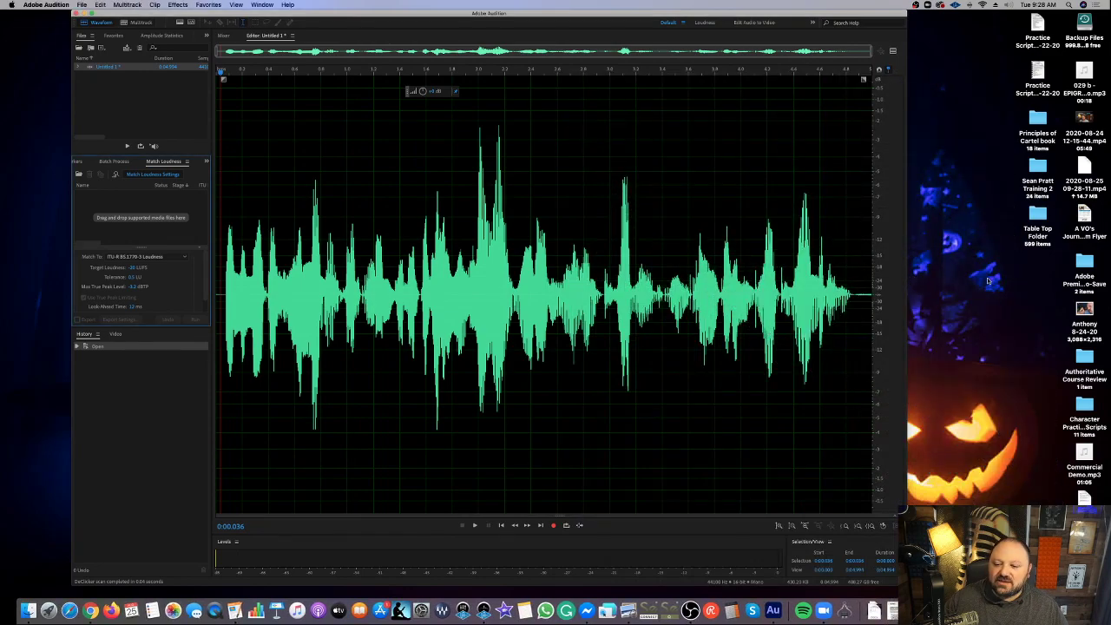
{"action": "left_click_drag", "start_coordinate": [906, 283], "coordinate": [1085, 283]}
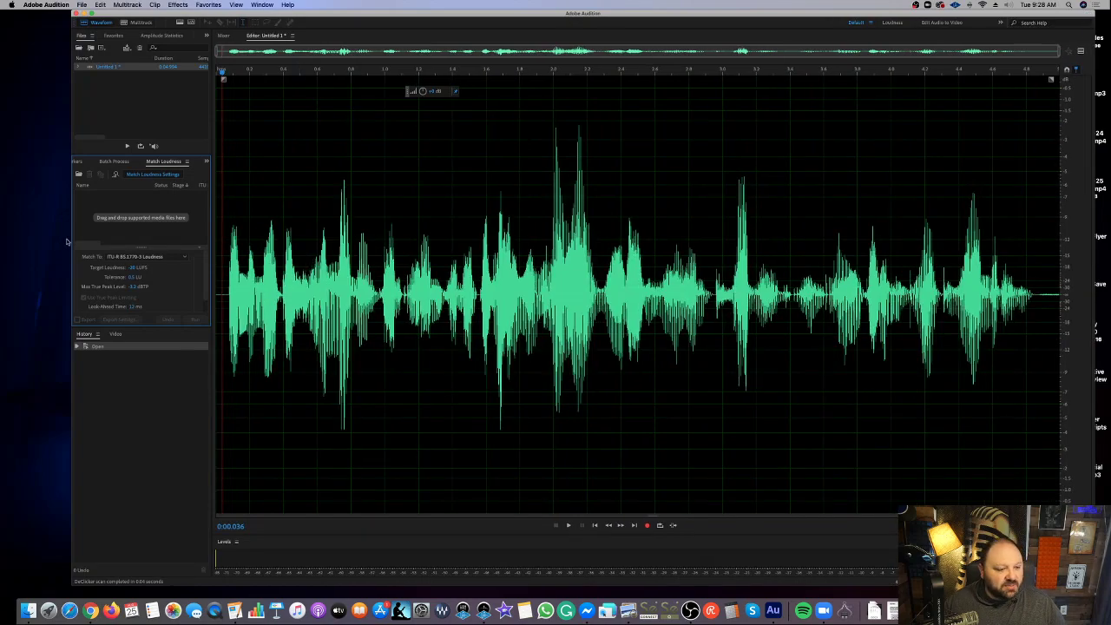
{"action": "left_click_drag", "start_coordinate": [72, 236], "coordinate": [37, 243]}
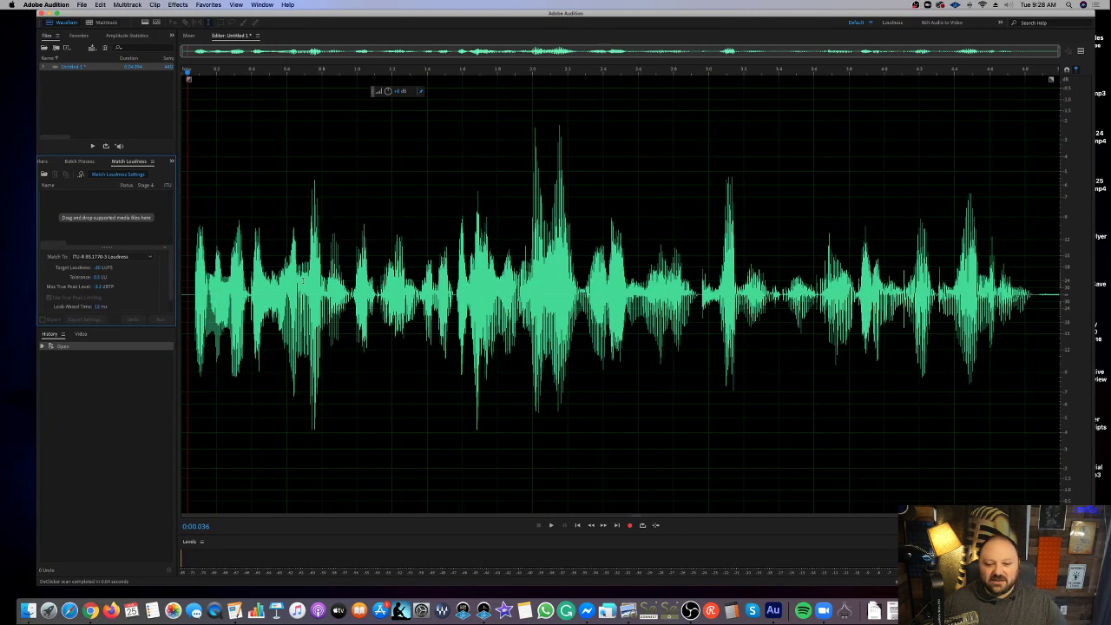
Play the voiceover from its start, then replay just its opening section
{"action": "left_click", "coordinate": [286, 280]}
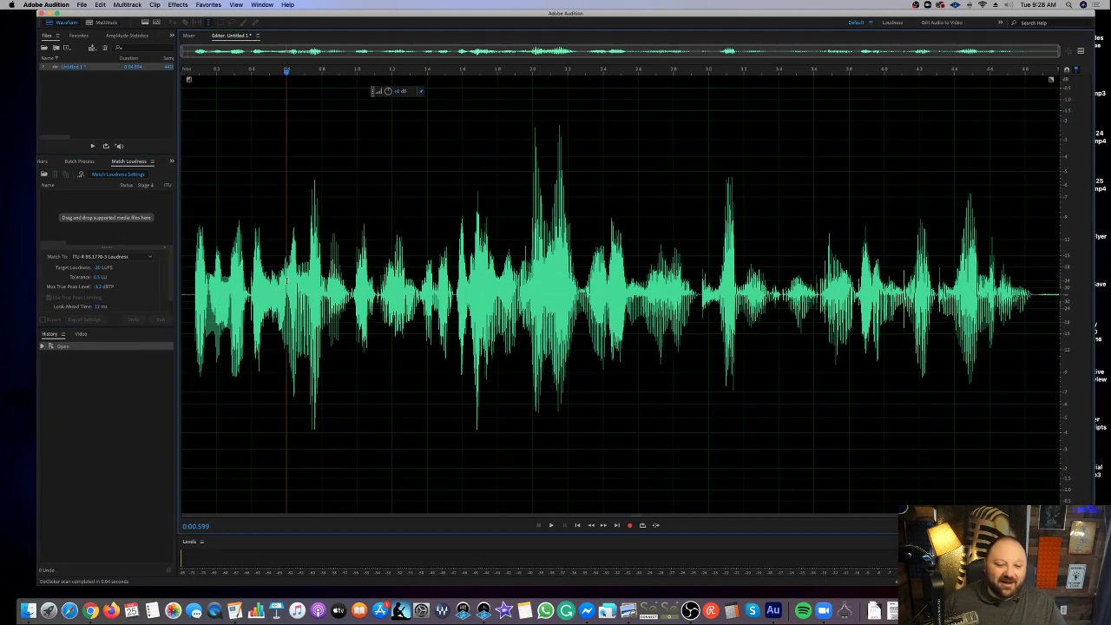
{"action": "left_click", "coordinate": [186, 293]}
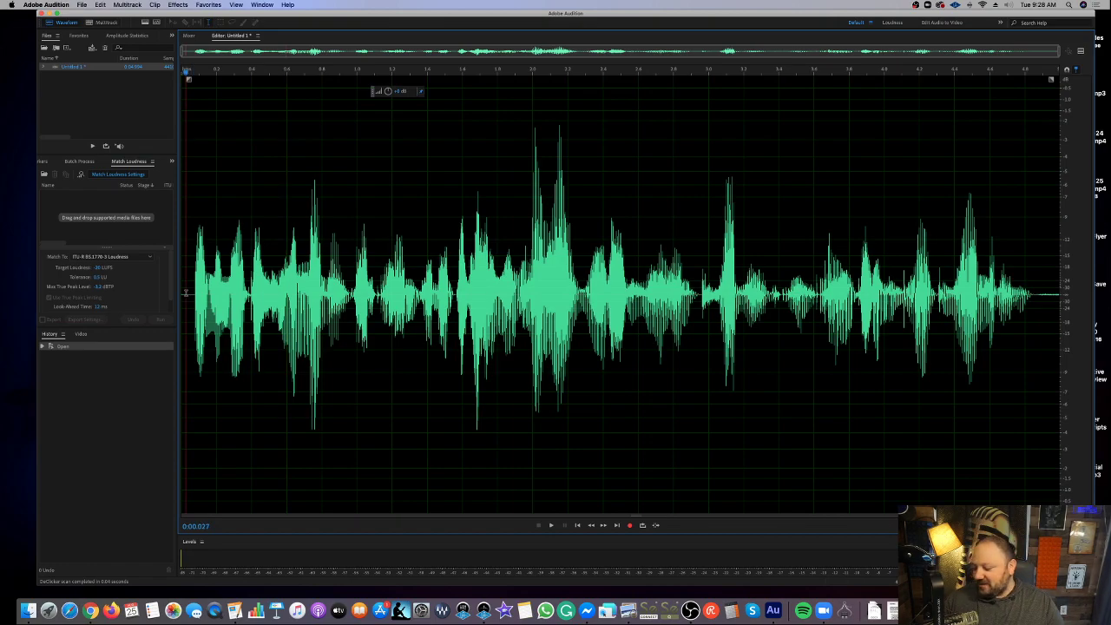
{"action": "key", "text": "space"}
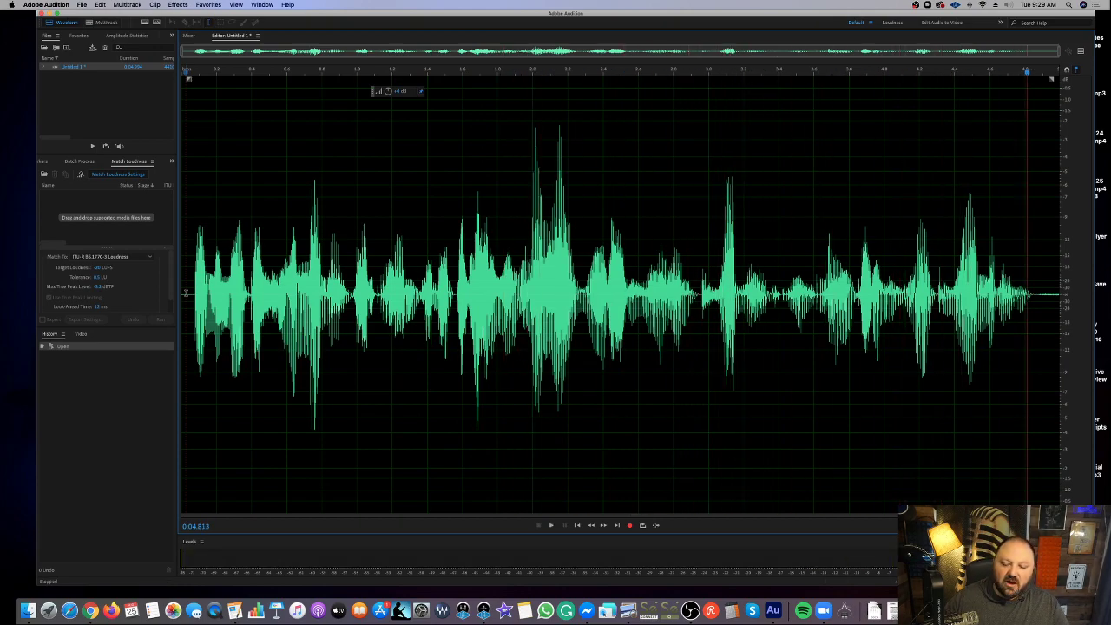
{"action": "left_click_drag", "start_coordinate": [186, 294], "coordinate": [441, 300]}
{"action": "key", "text": "space"}
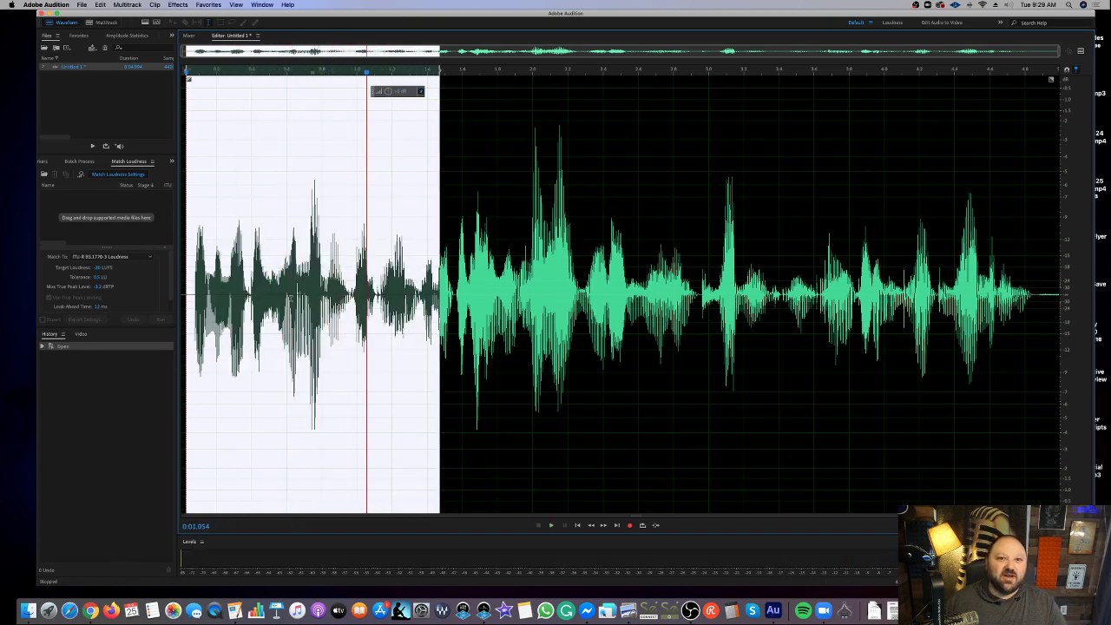
{"action": "left_click", "coordinate": [285, 300]}
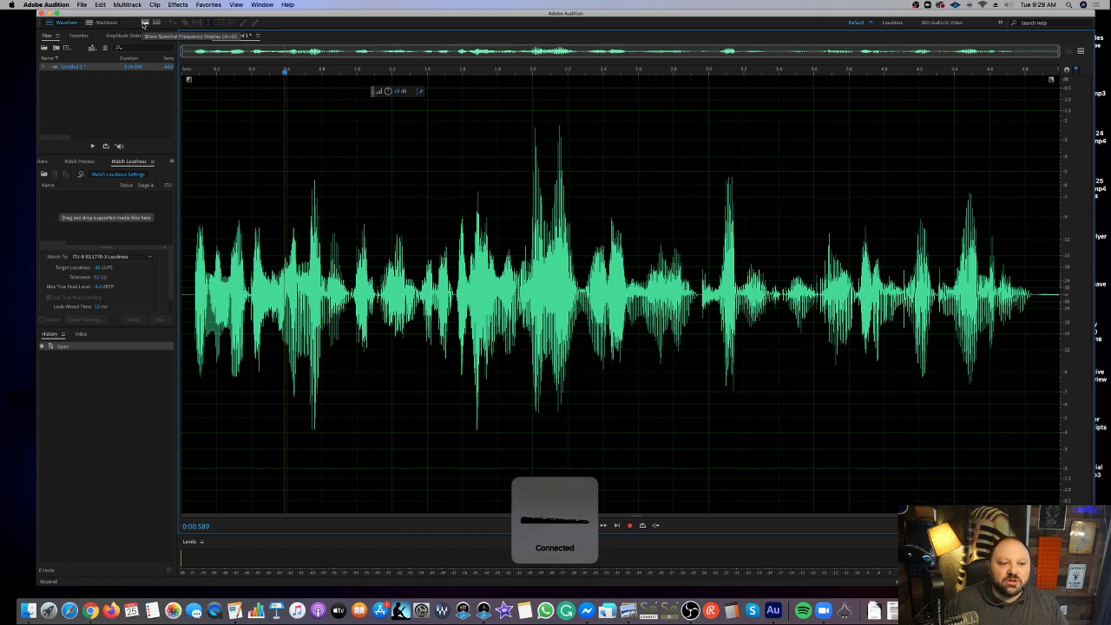
Turn on the spectral frequency display and play back the voiceover's first second
{"action": "left_click", "coordinate": [144, 24]}
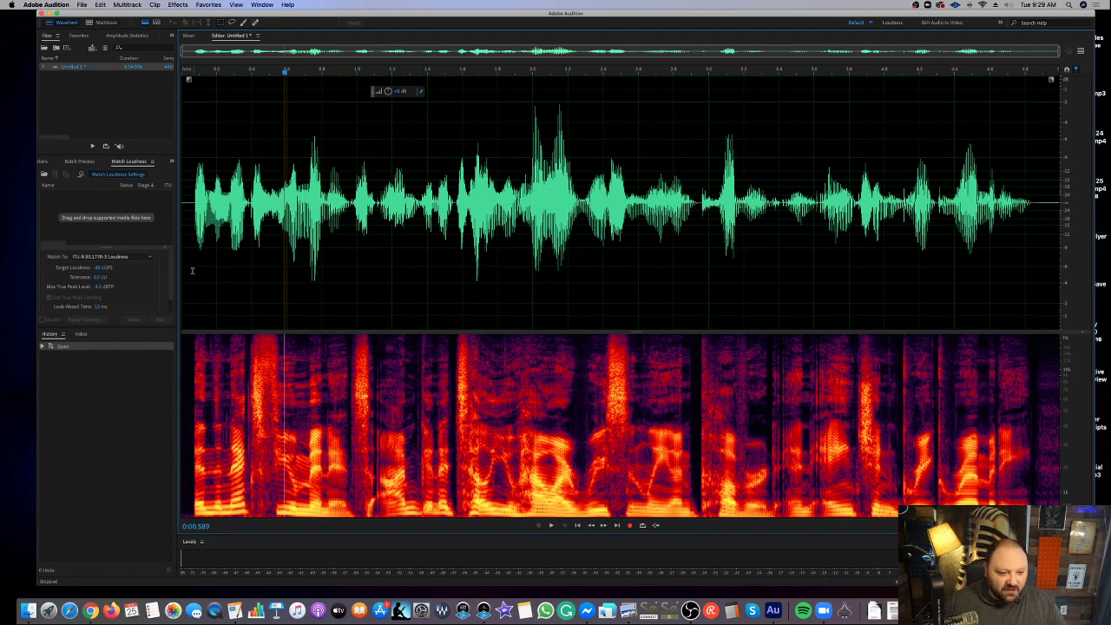
{"action": "left_click_drag", "start_coordinate": [185, 266], "coordinate": [361, 265]}
{"action": "key", "text": "space"}
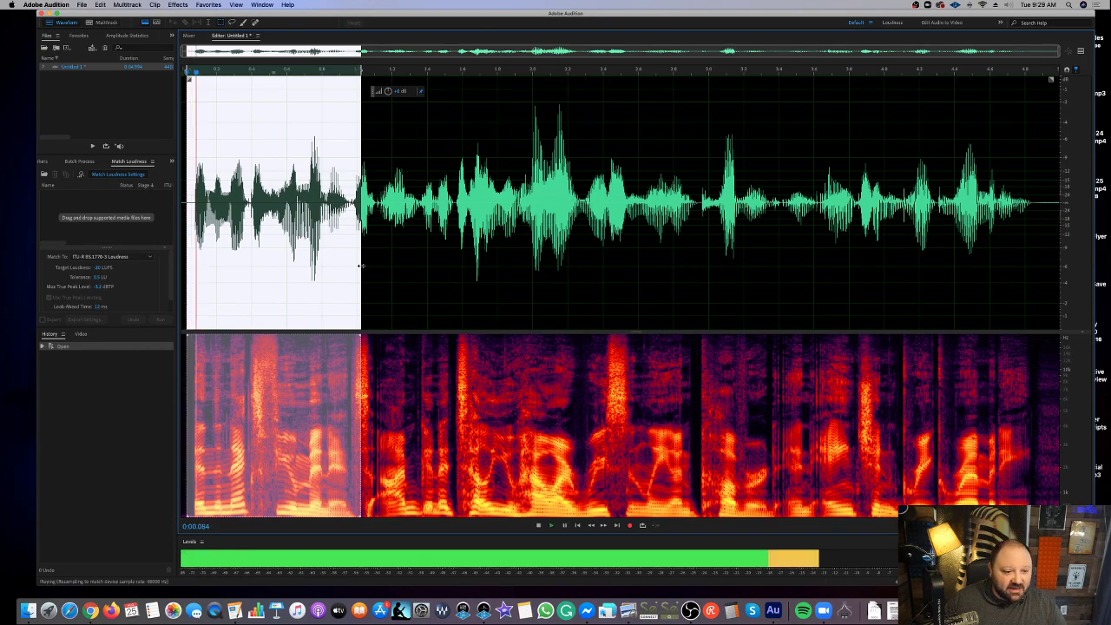
{"action": "left_click", "coordinate": [258, 263]}
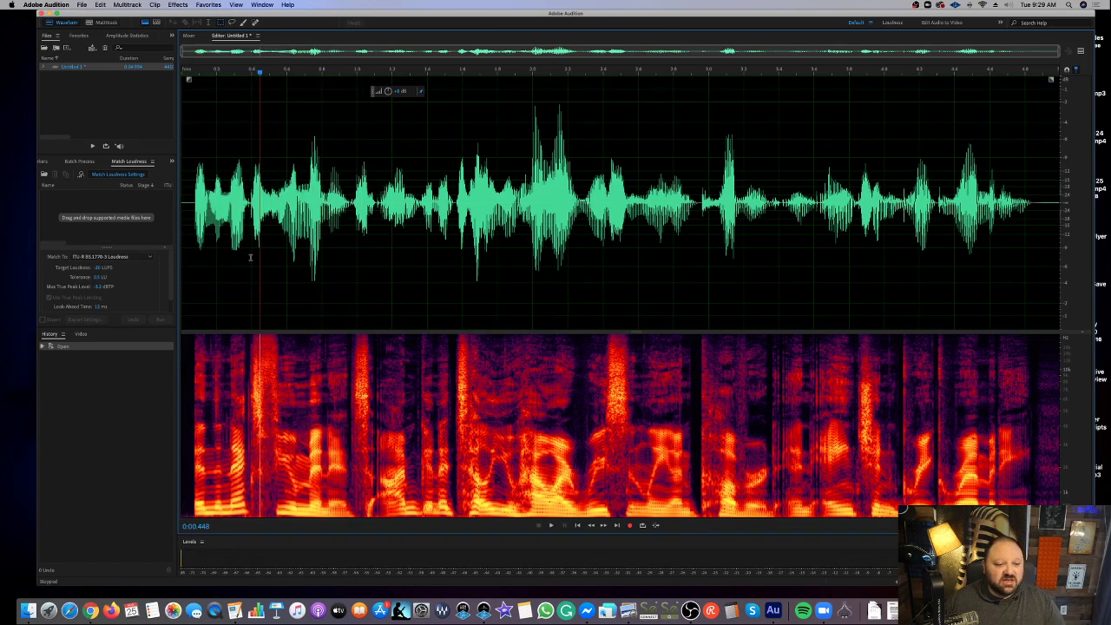
{"action": "scroll", "coordinate": [217, 221], "scroll_direction": "up", "scroll_amount": 10}
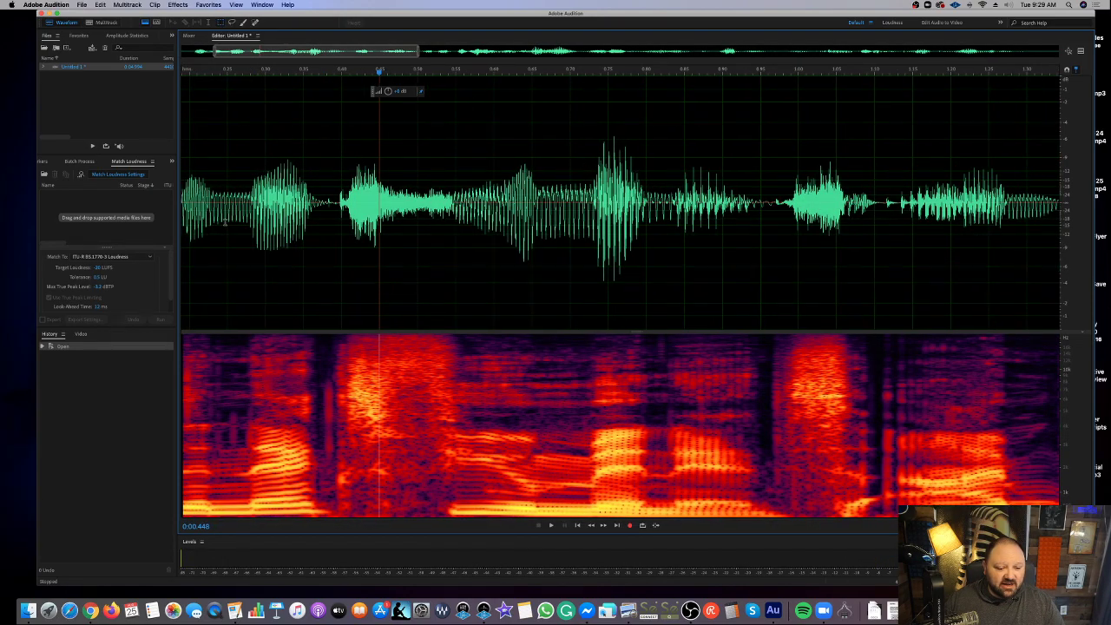
{"action": "scroll", "coordinate": [224, 222], "scroll_direction": "left", "scroll_amount": 3}
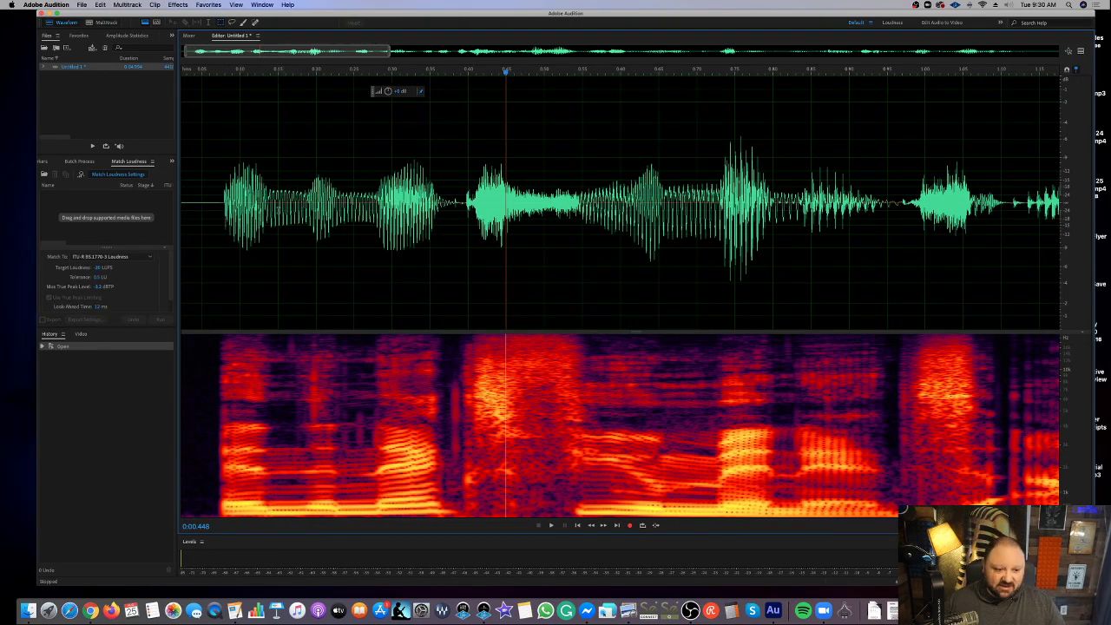
{"action": "left_click_drag", "start_coordinate": [203, 213], "coordinate": [704, 224]}
{"action": "left_click", "coordinate": [578, 227]}
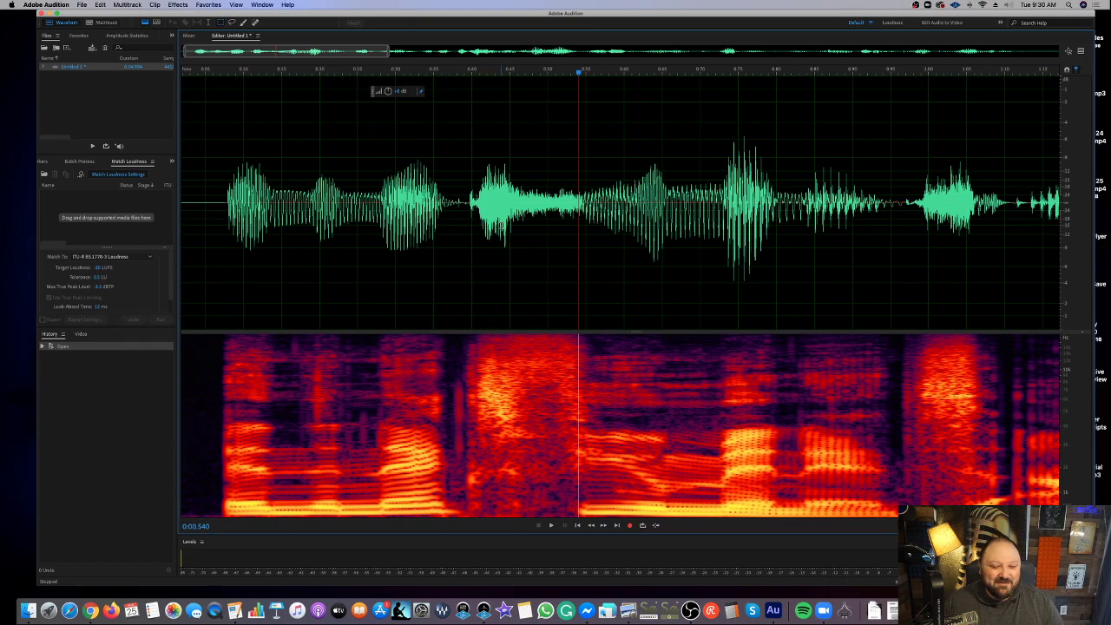
Switch to the Marquee Selection tool and try a box on the spectrogram near 0.3 s
{"action": "left_click", "coordinate": [222, 23]}
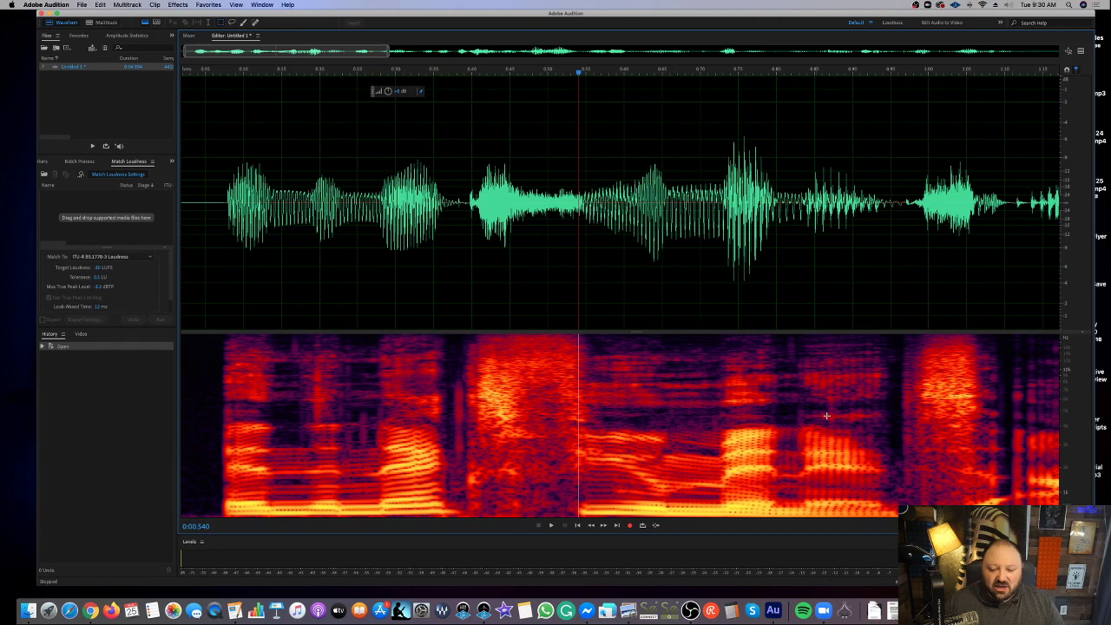
{"action": "left_click_drag", "start_coordinate": [449, 373], "coordinate": [337, 424]}
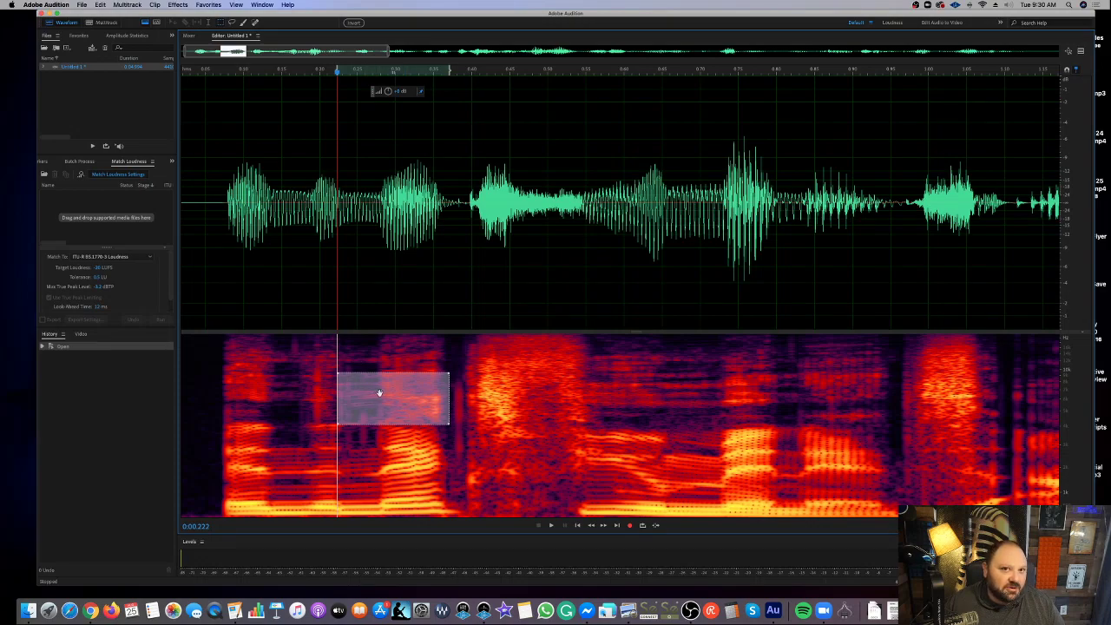
{"action": "left_click", "coordinate": [464, 396]}
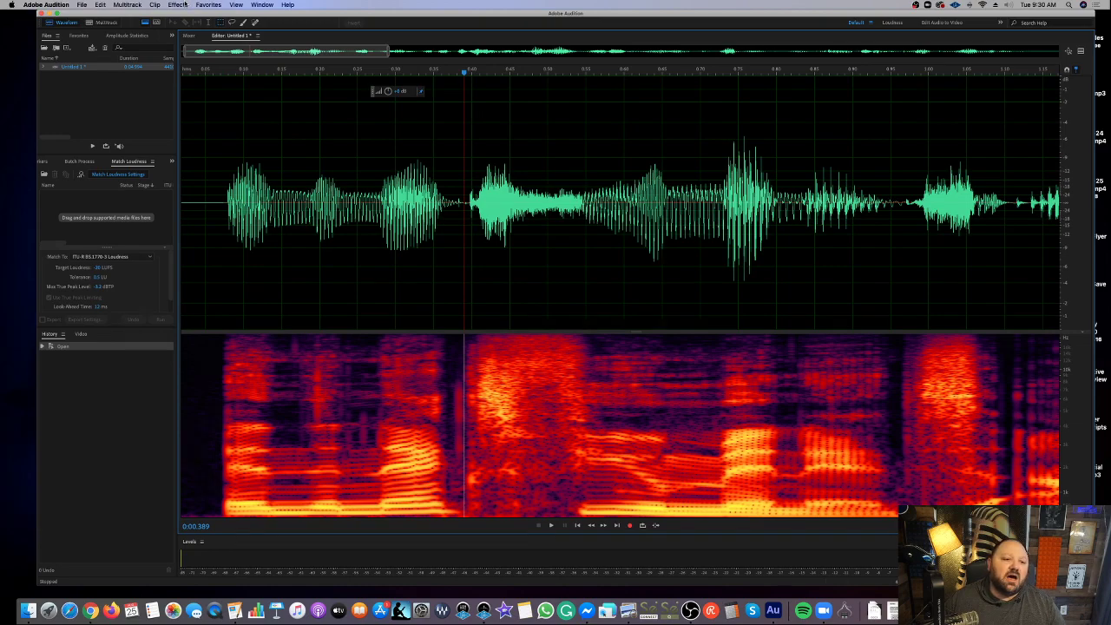
{"action": "left_click", "coordinate": [184, 5]}
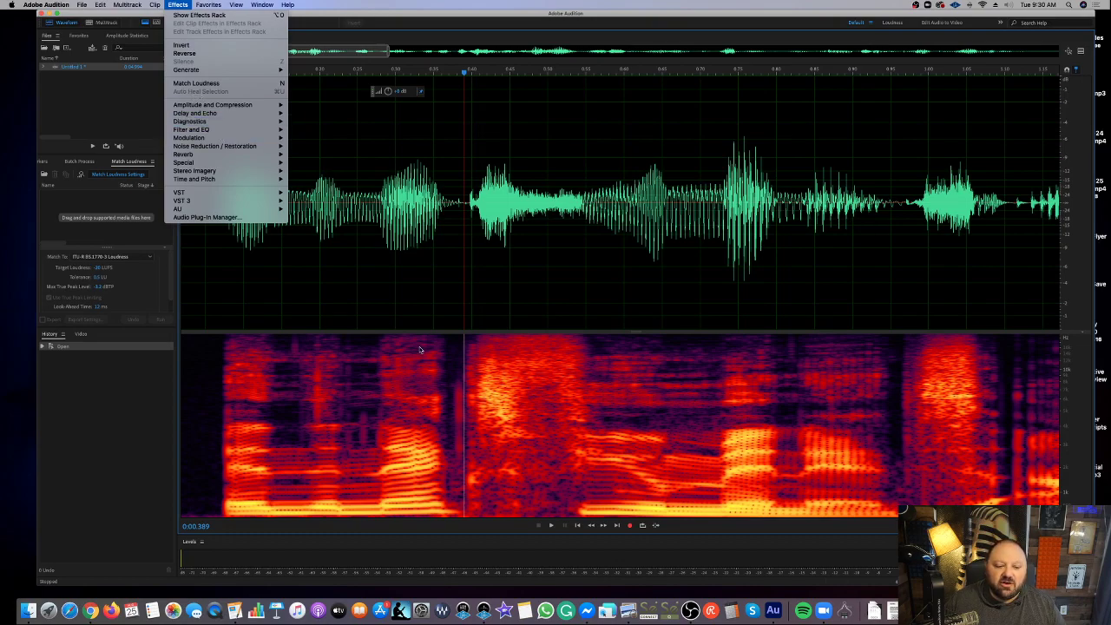
{"action": "left_click", "coordinate": [448, 374]}
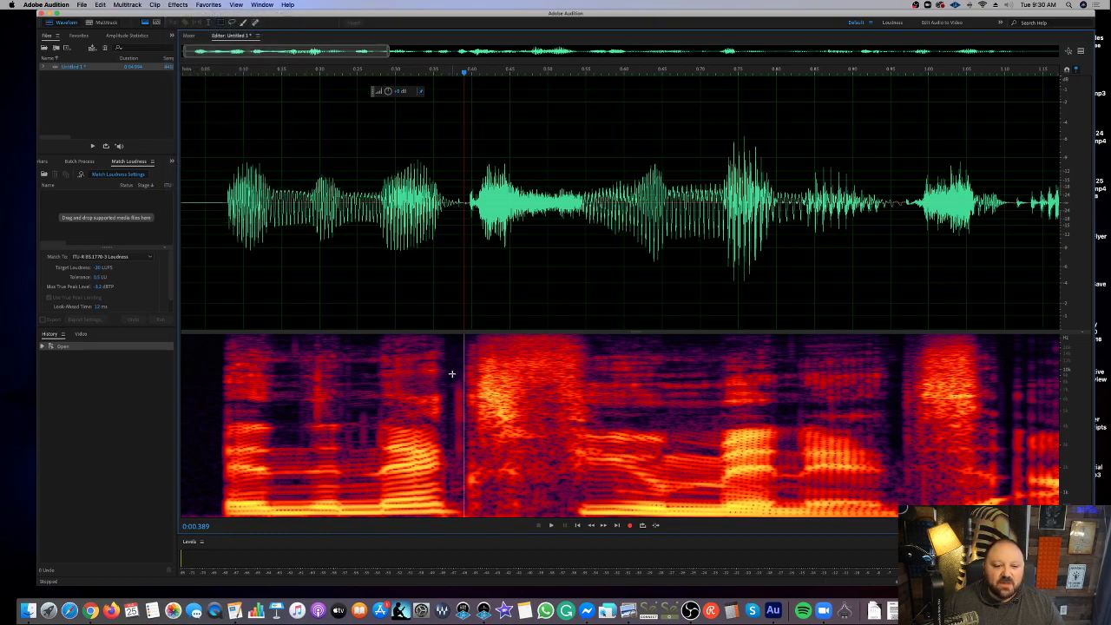
Box the thin mouth-click streak near 0.37 s in the spectrogram, ready for Auto Heal
{"action": "left_click_drag", "start_coordinate": [452, 373], "coordinate": [467, 473]}
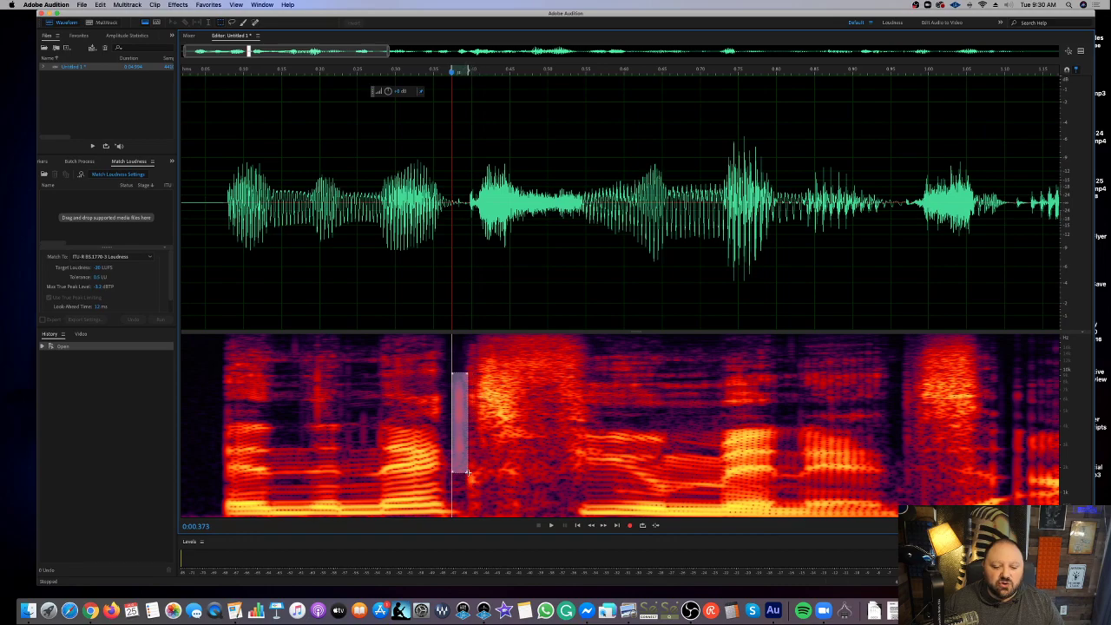
{"action": "left_click", "coordinate": [156, 4]}
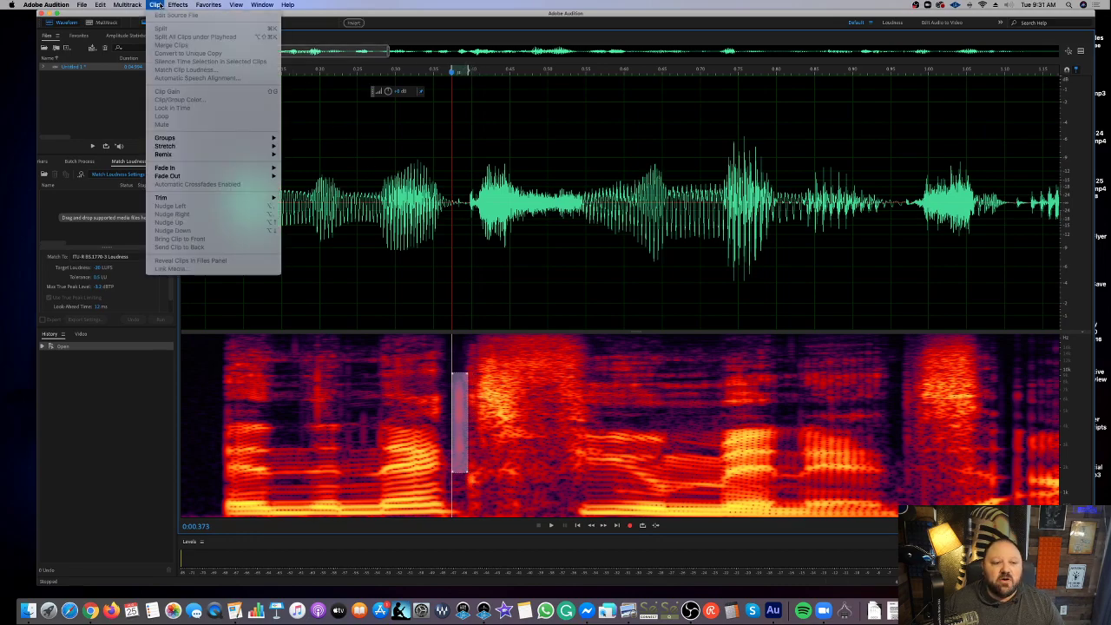
{"action": "mouse_move", "coordinate": [178, 4]}
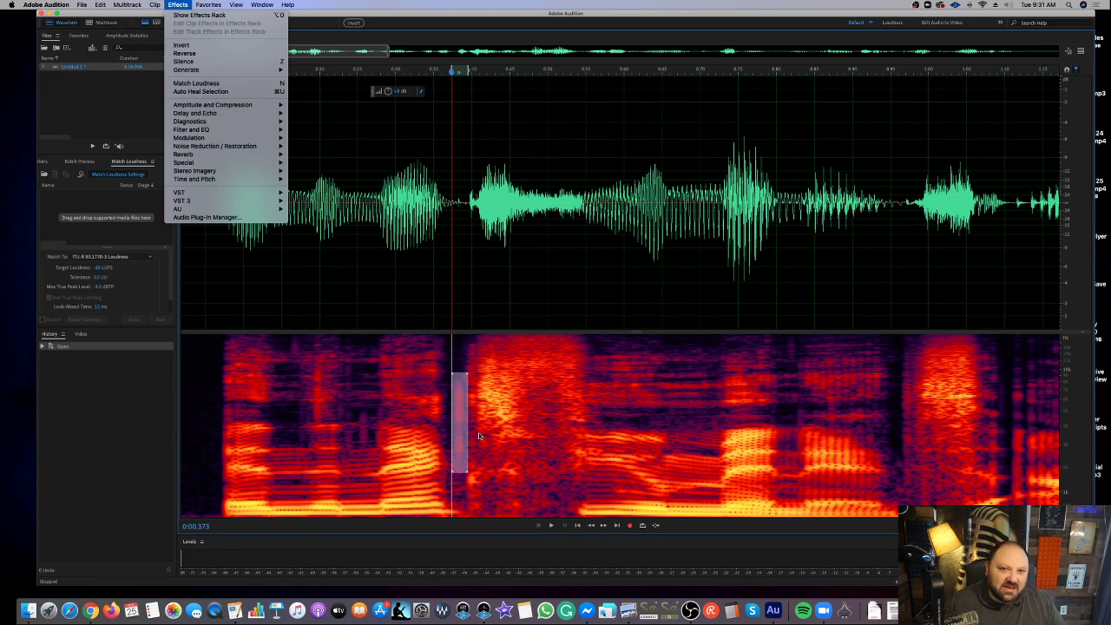
{"action": "key", "text": "Escape"}
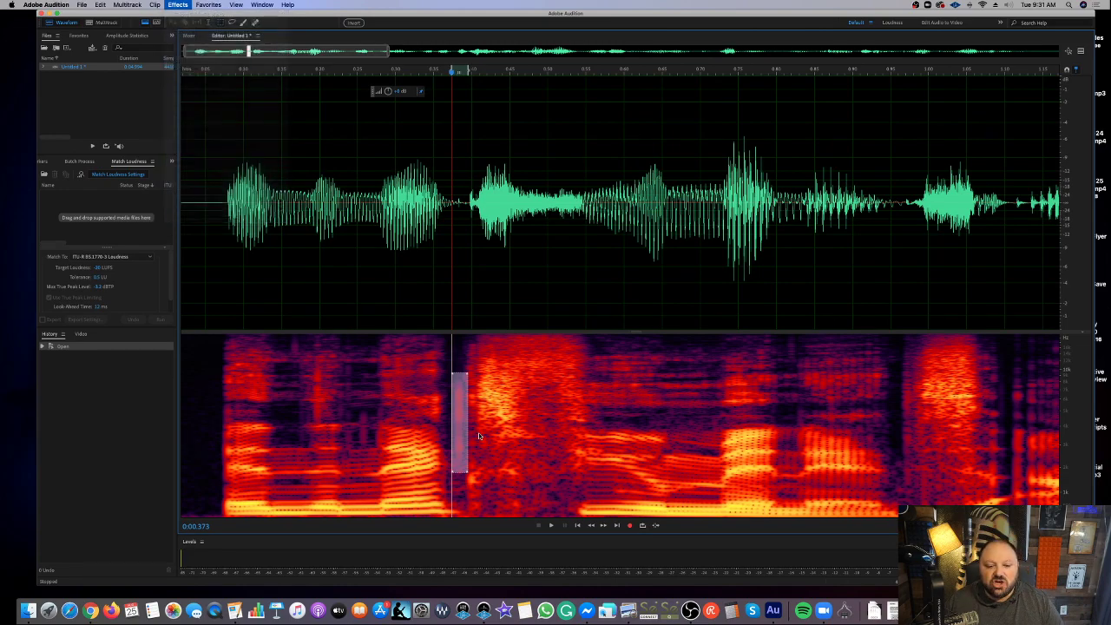
Raise the volume of the voiceover's first 0.5 s with the HUD knob and play it back
{"action": "left_click", "coordinate": [425, 431]}
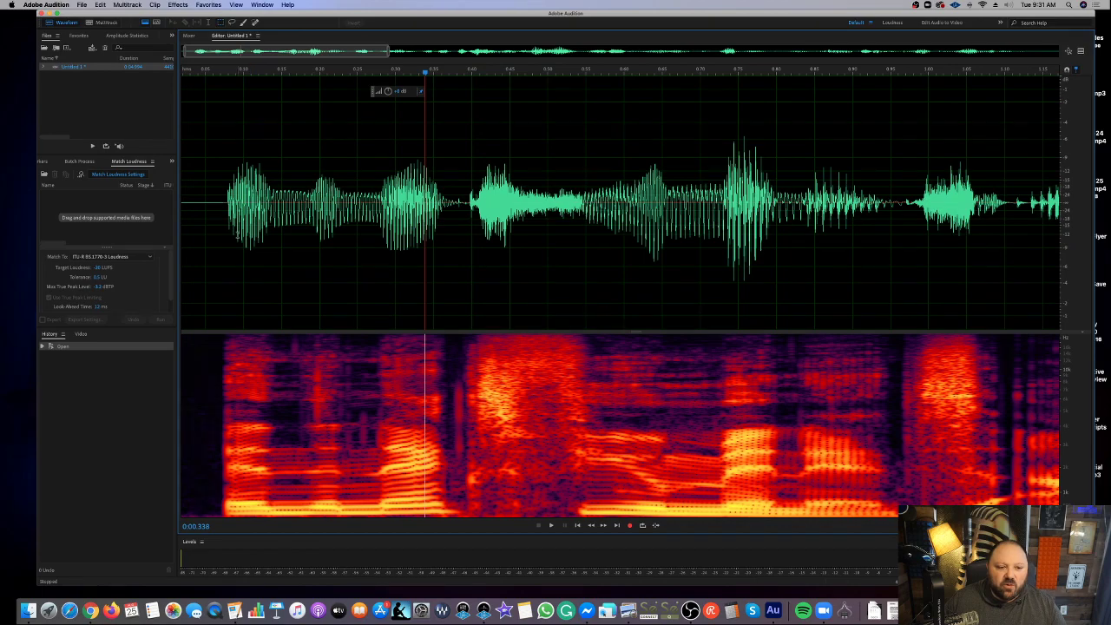
{"action": "left_click_drag", "start_coordinate": [209, 237], "coordinate": [547, 225]}
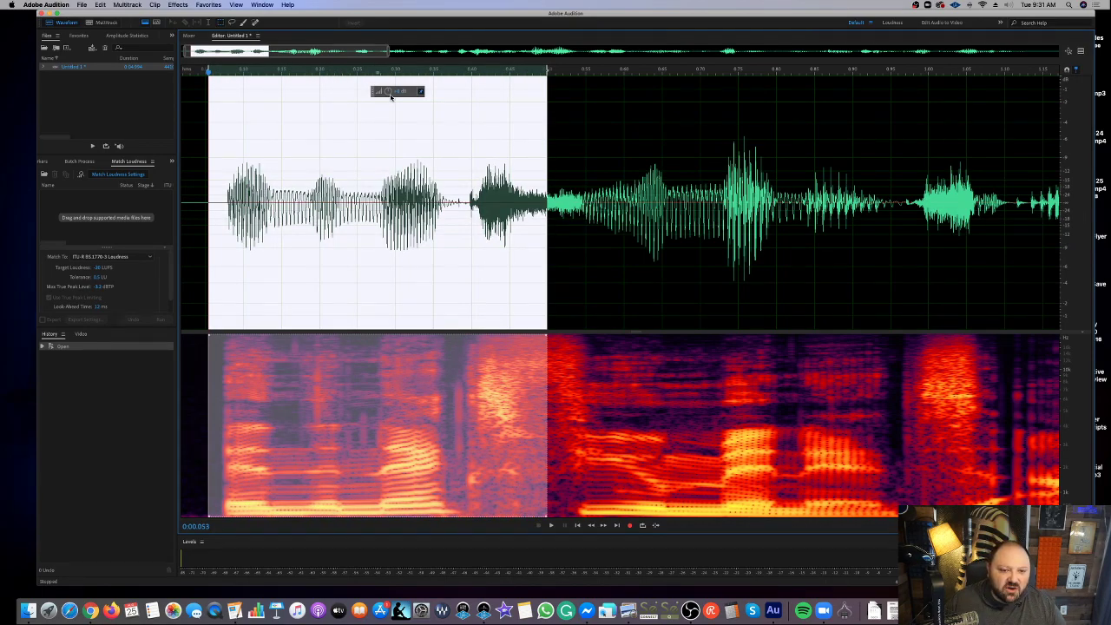
{"action": "left_click_drag", "start_coordinate": [391, 97], "coordinate": [385, 100]}
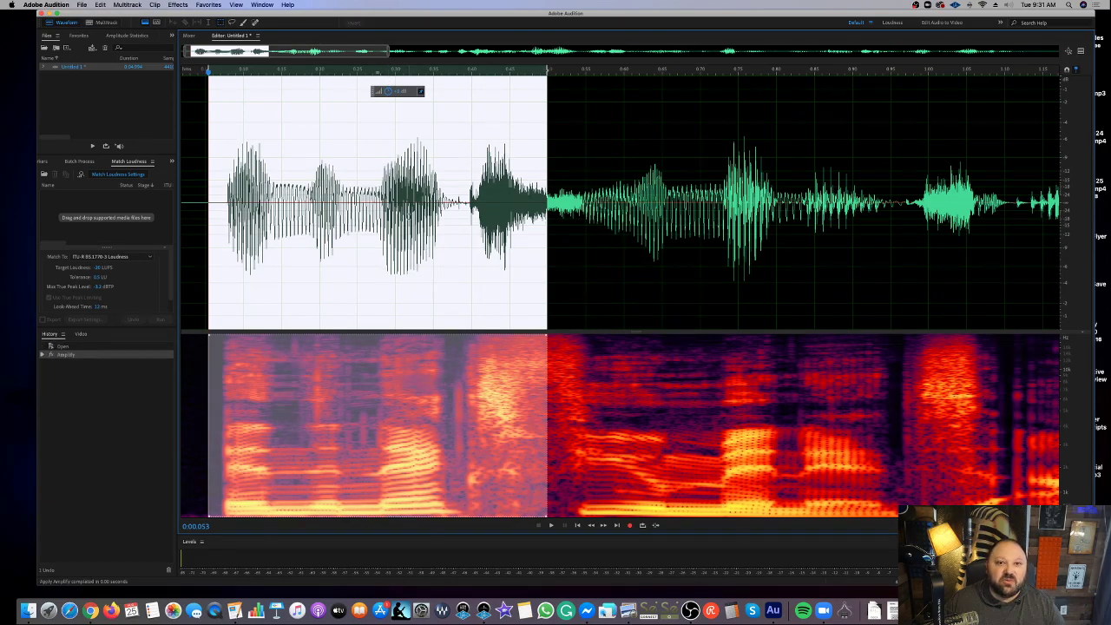
{"action": "key", "text": "space"}
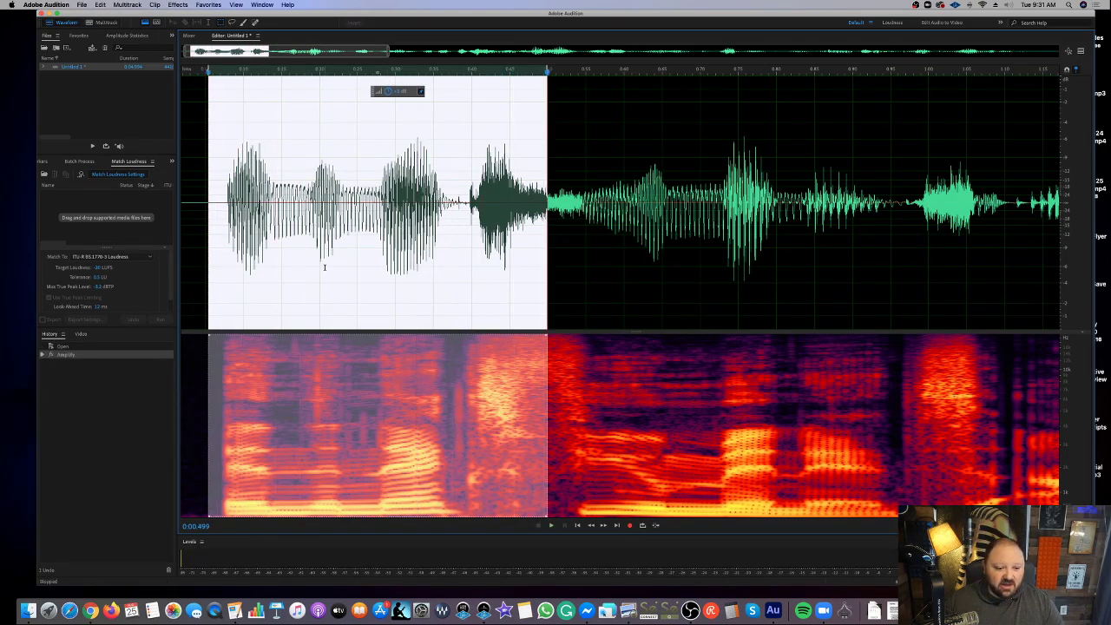
Play a short stretch around a suspected mouth click
{"action": "left_click_drag", "start_coordinate": [269, 200], "coordinate": [294, 223]}
{"action": "key", "text": "space"}
{"action": "left_click", "coordinate": [309, 261]}
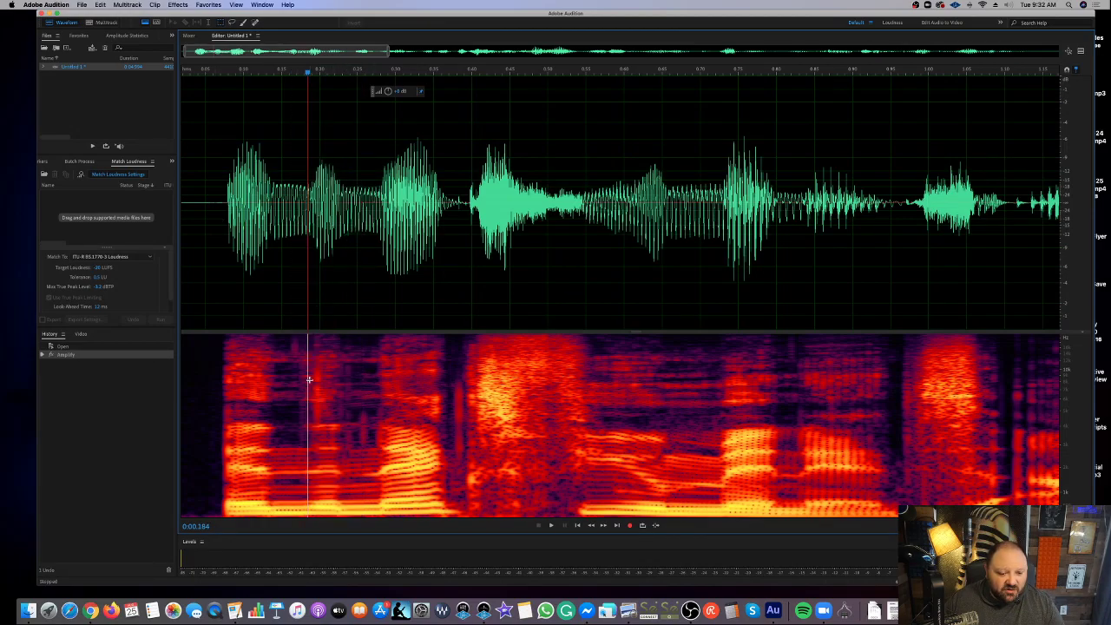
Zoom in and mark the click just before 0.20 s in the spectrogram, listening to confirm it
{"action": "scroll", "coordinate": [331, 373], "scroll_direction": "up", "scroll_amount": 2}
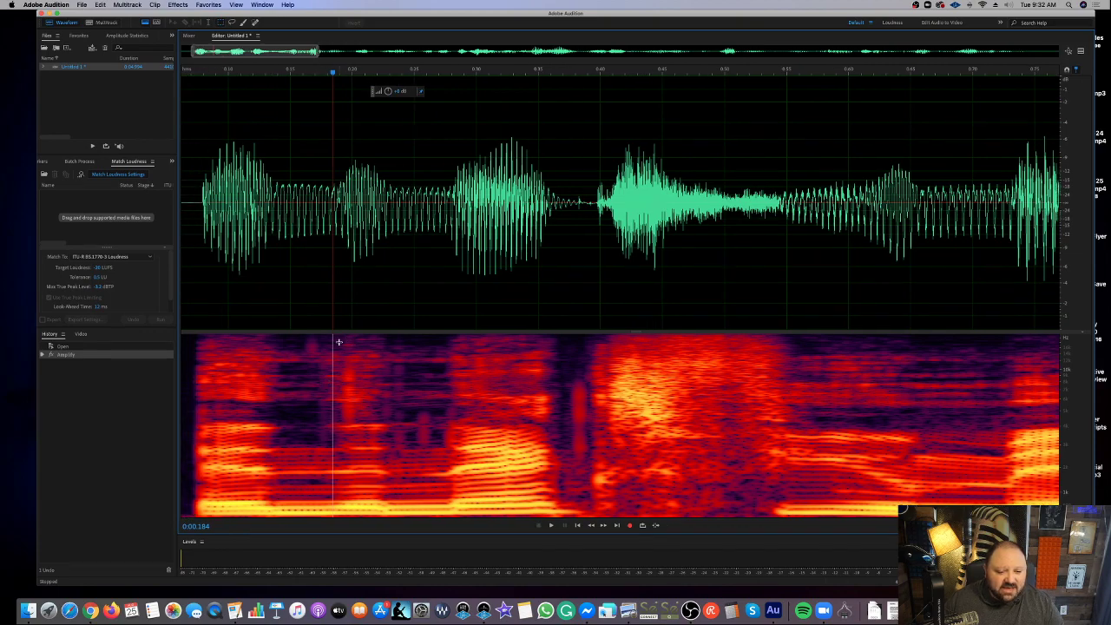
{"action": "left_click_drag", "start_coordinate": [340, 335], "coordinate": [357, 418]}
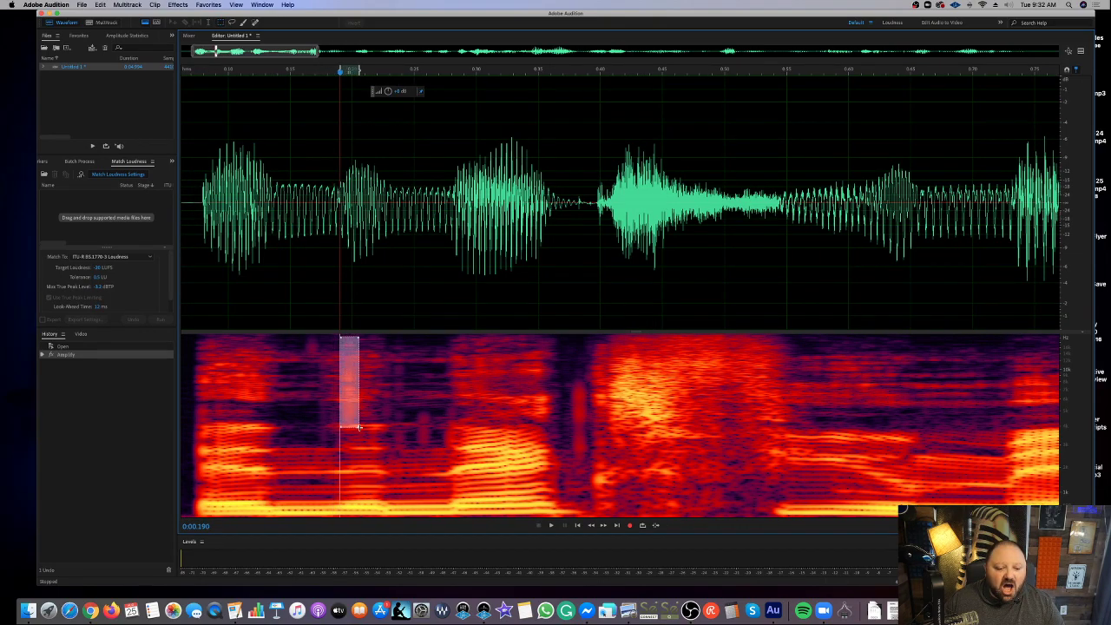
{"action": "left_click", "coordinate": [368, 413]}
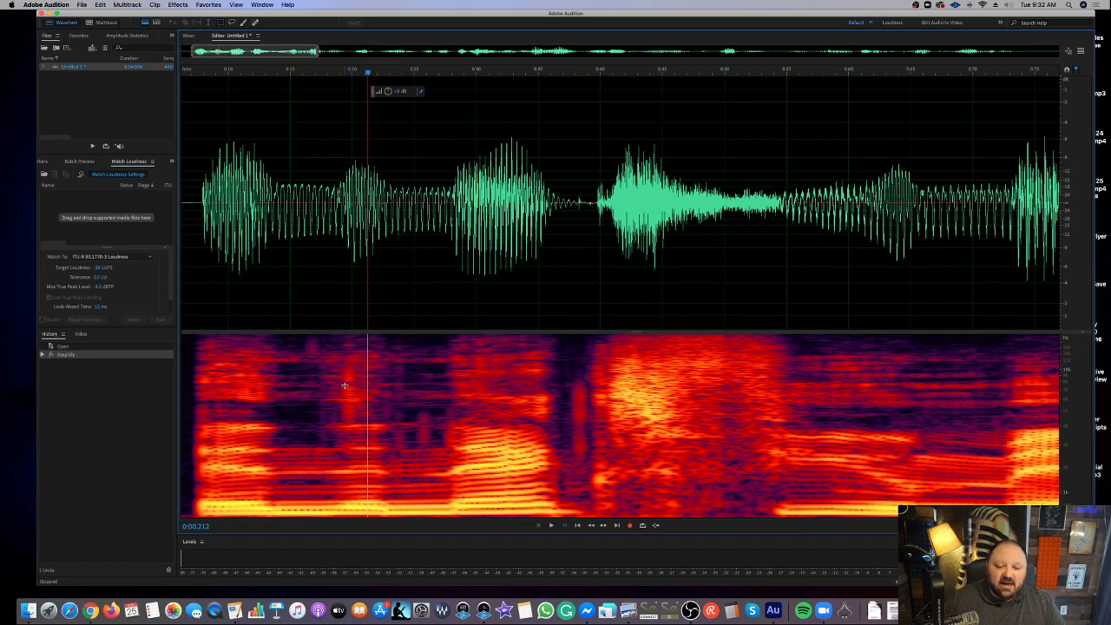
{"action": "left_click_drag", "start_coordinate": [343, 338], "coordinate": [354, 432]}
{"action": "key", "text": "space"}
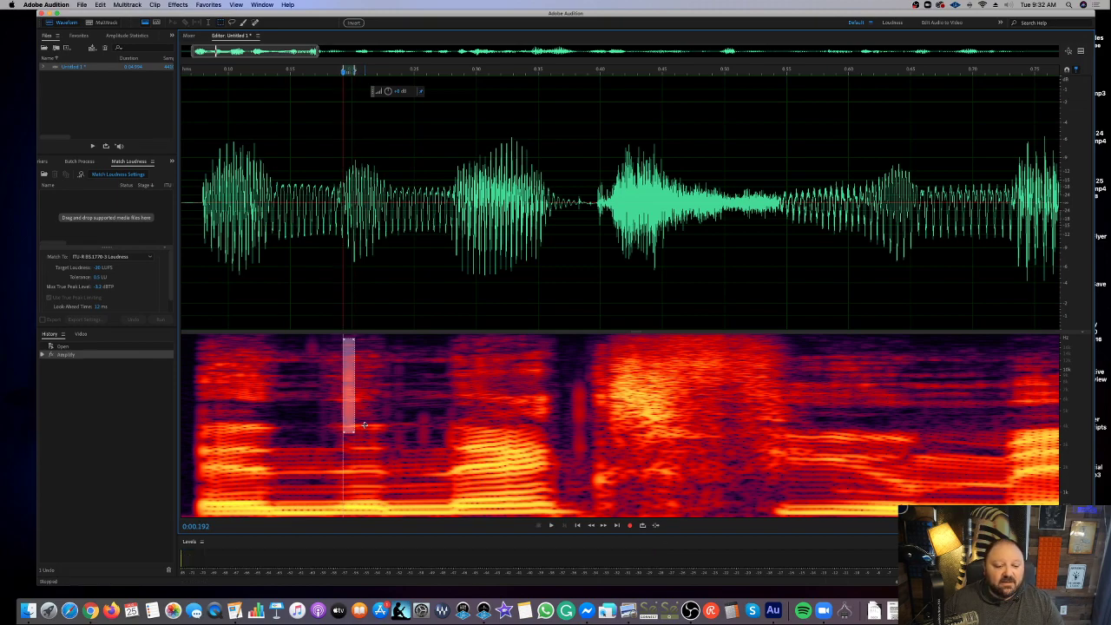
{"action": "left_click", "coordinate": [369, 423]}
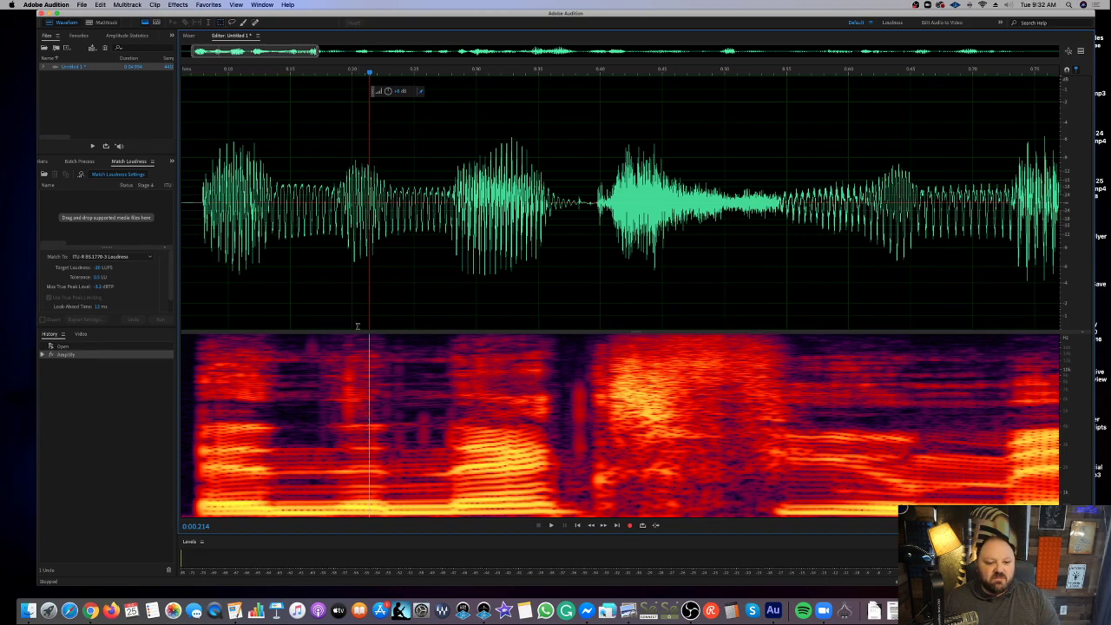
Apply Auto Heal Selection to the marked click, then select the surrounding audio to review
{"action": "left_click_drag", "start_coordinate": [341, 335], "coordinate": [355, 427]}
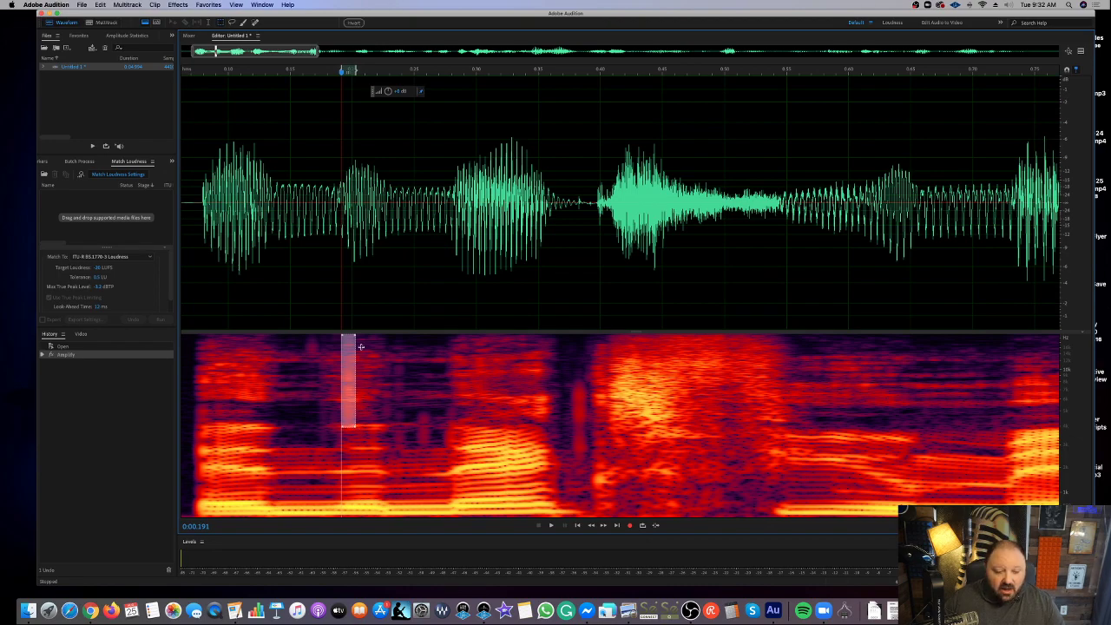
{"action": "left_click", "coordinate": [177, 4]}
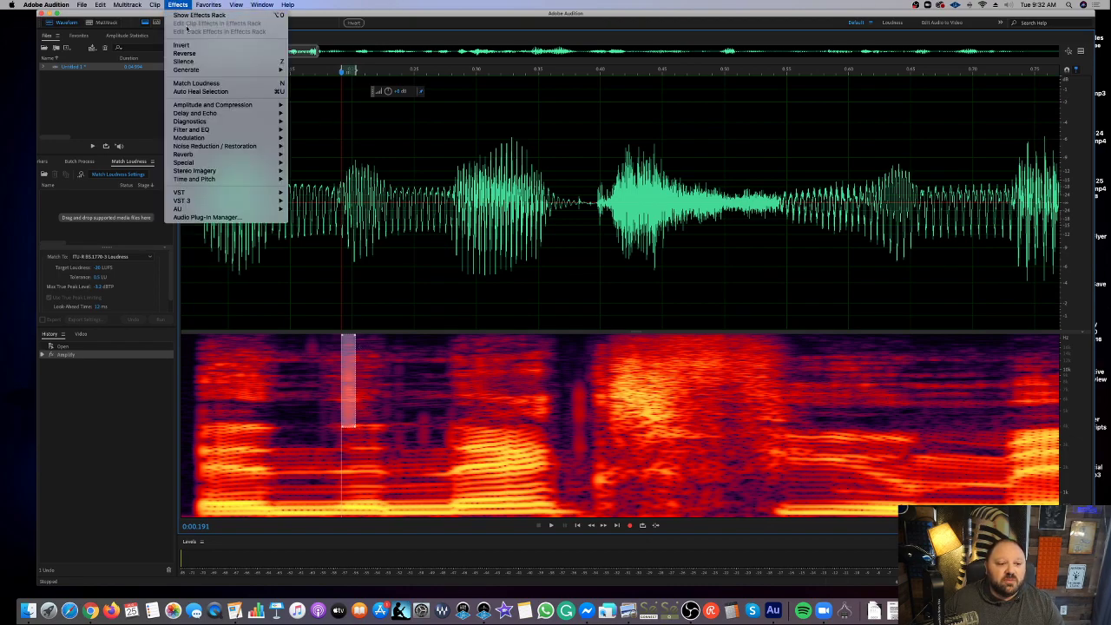
{"action": "left_click", "coordinate": [197, 92]}
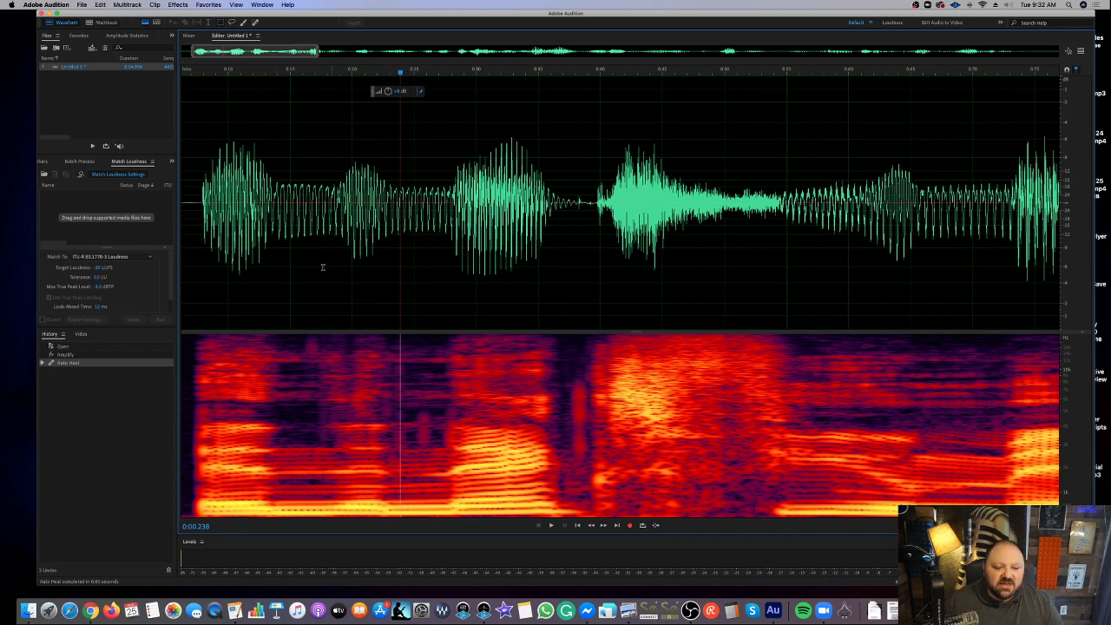
{"action": "left_click_drag", "start_coordinate": [200, 251], "coordinate": [317, 251]}
{"action": "left_click", "coordinate": [352, 253]}
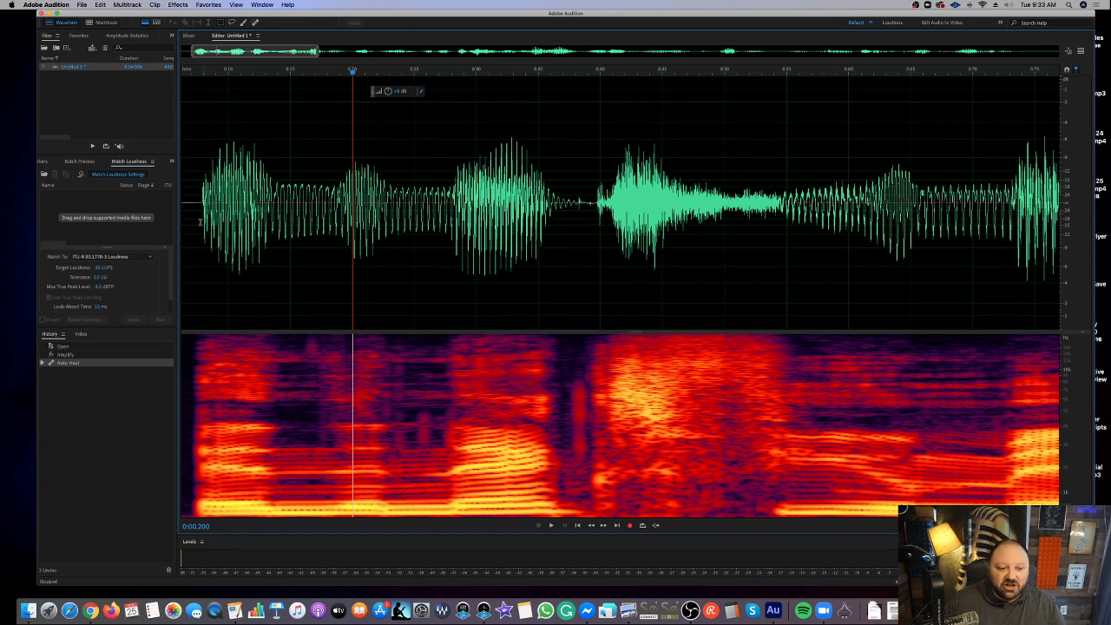
Play the phrase and its quiet gap to locate the second click near 0.38 s
{"action": "left_click_drag", "start_coordinate": [195, 223], "coordinate": [765, 223]}
{"action": "key", "text": "space"}
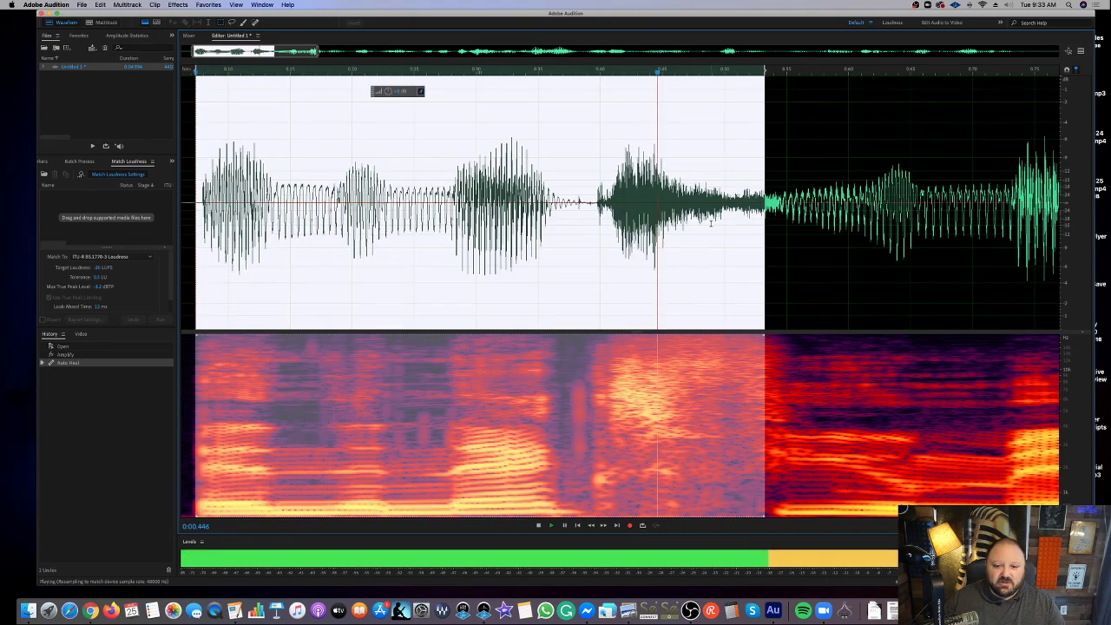
{"action": "left_click_drag", "start_coordinate": [615, 206], "coordinate": [513, 206]}
{"action": "key", "text": "space"}
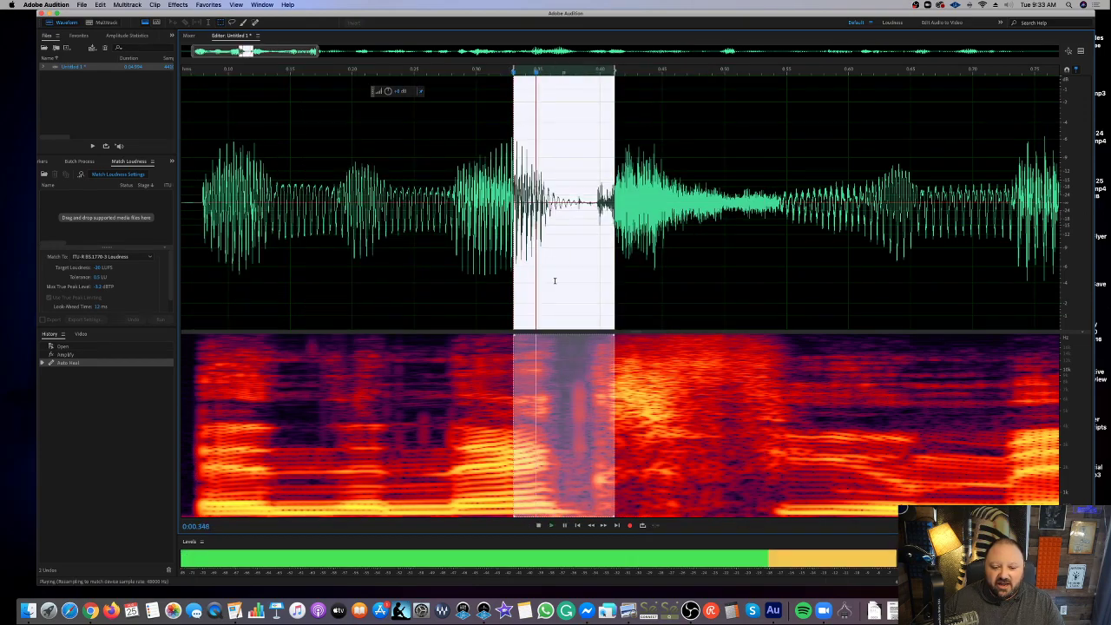
{"action": "left_click", "coordinate": [614, 268]}
{"action": "left_click_drag", "start_coordinate": [602, 240], "coordinate": [564, 243]}
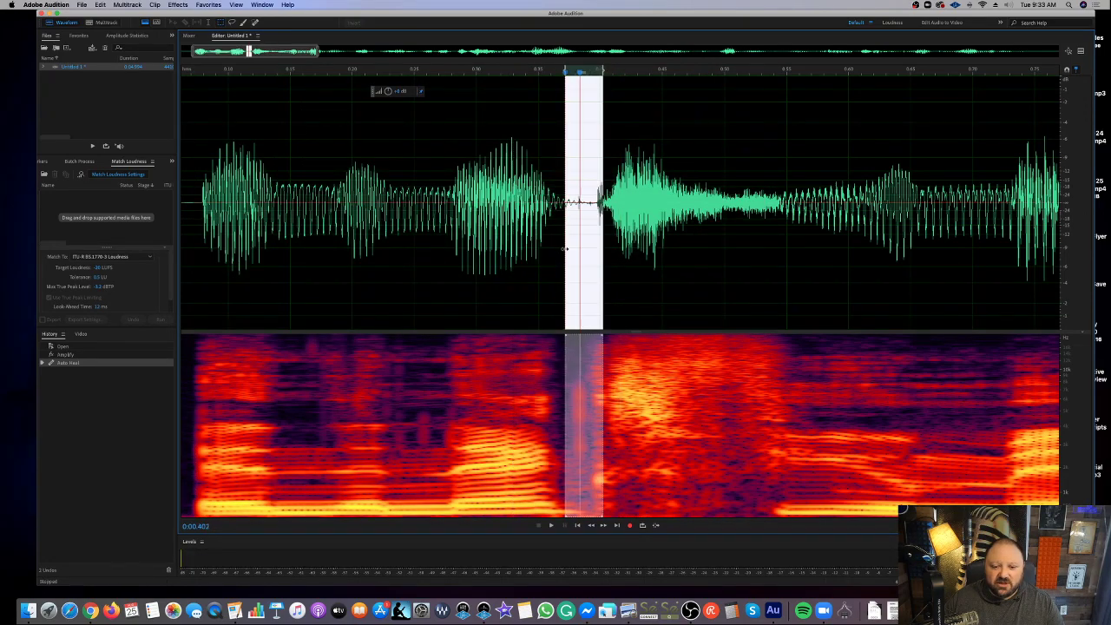
{"action": "left_click", "coordinate": [584, 259]}
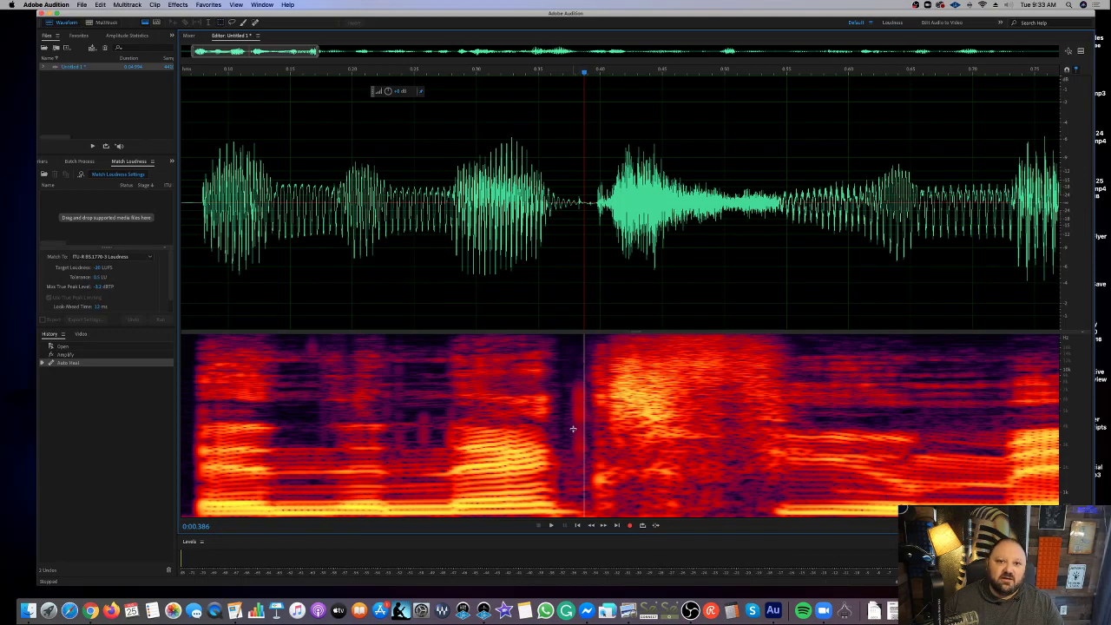
{"action": "left_click", "coordinate": [598, 419]}
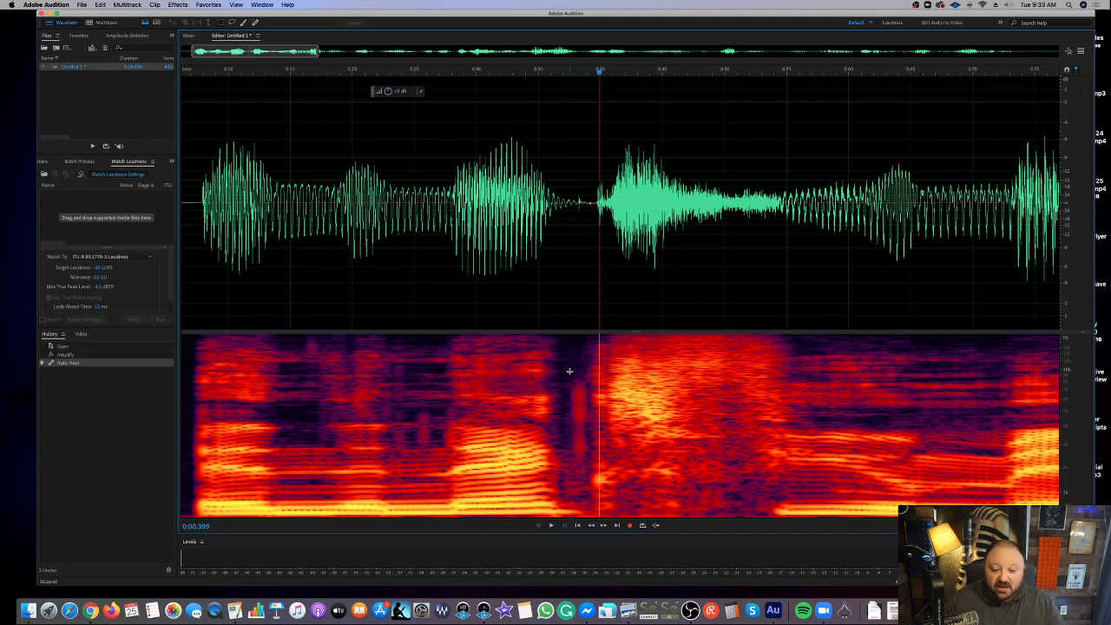
Box the second click in the spectrogram and apply Auto Heal Selection
{"action": "left_click_drag", "start_coordinate": [569, 370], "coordinate": [589, 469]}
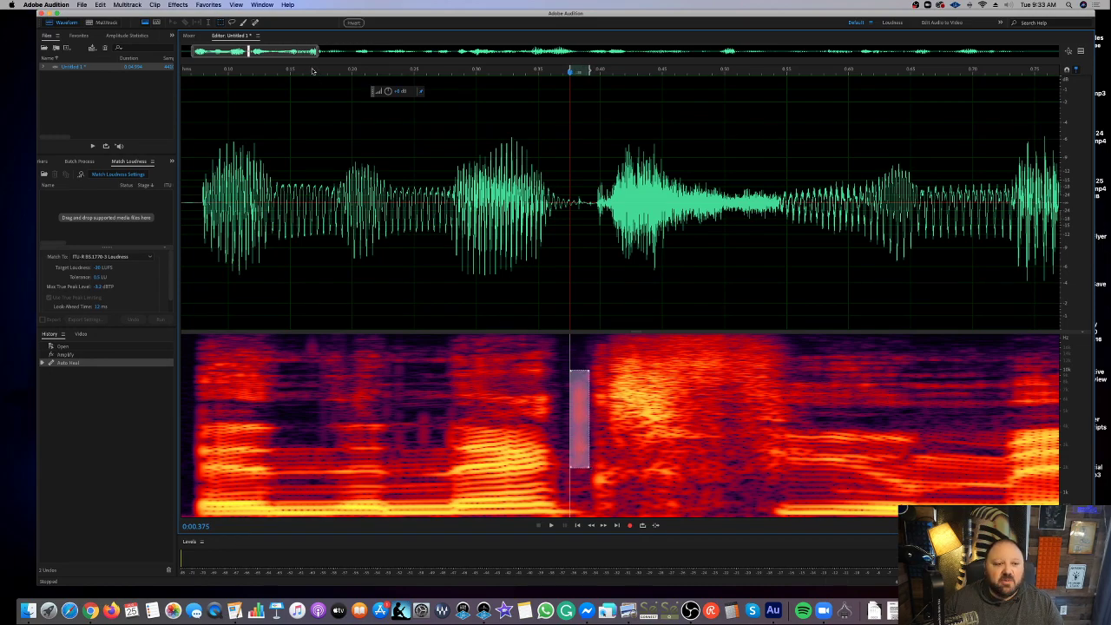
{"action": "left_click", "coordinate": [177, 4]}
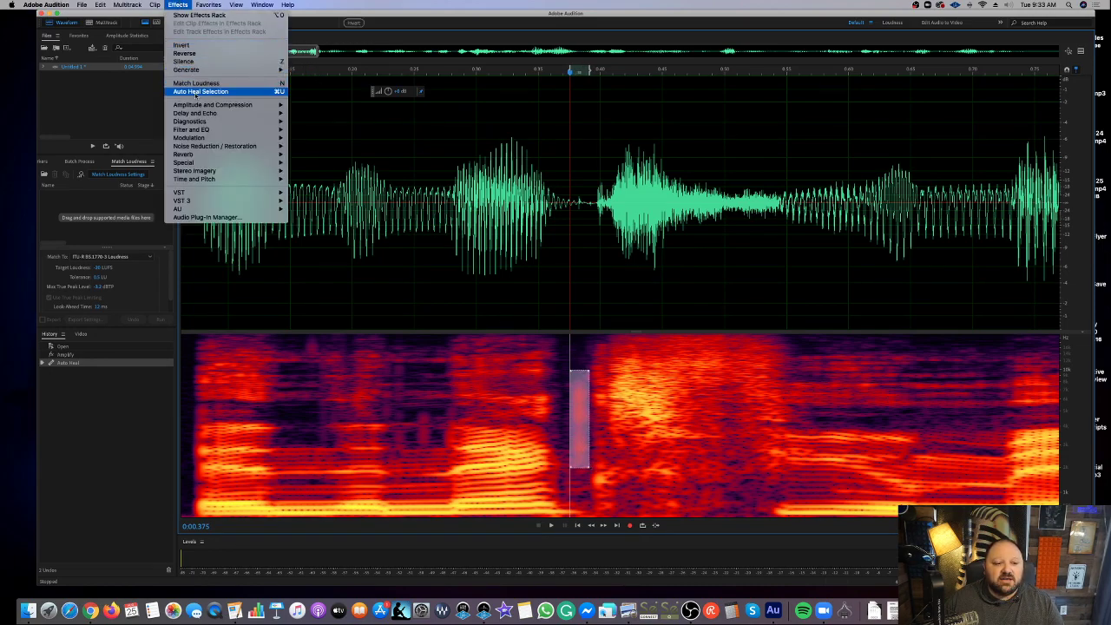
{"action": "left_click", "coordinate": [198, 92]}
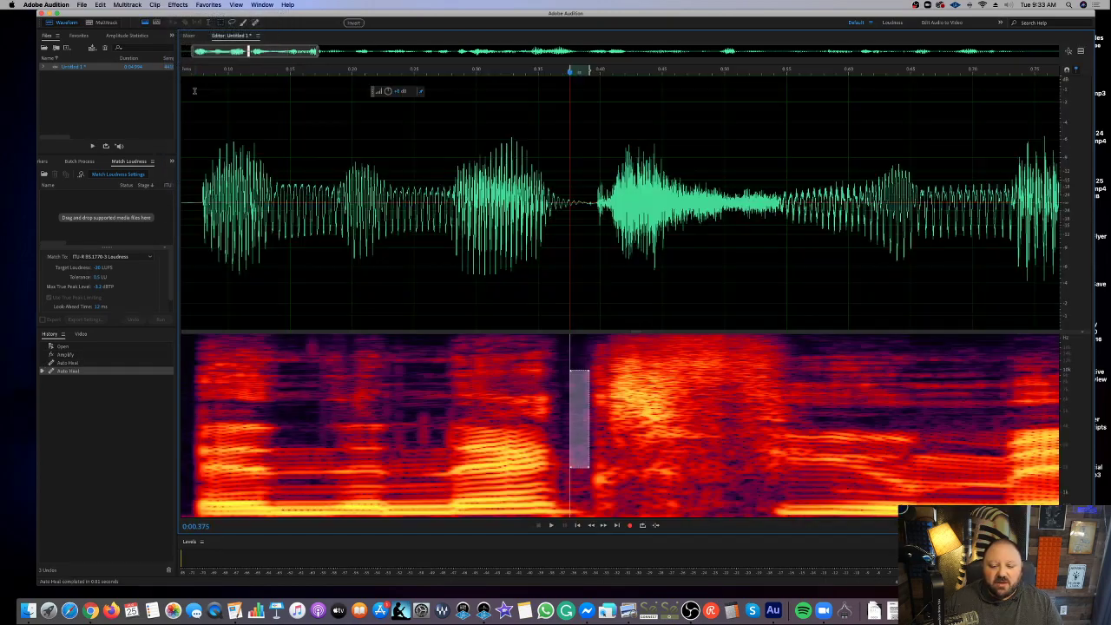
{"action": "left_click", "coordinate": [401, 368]}
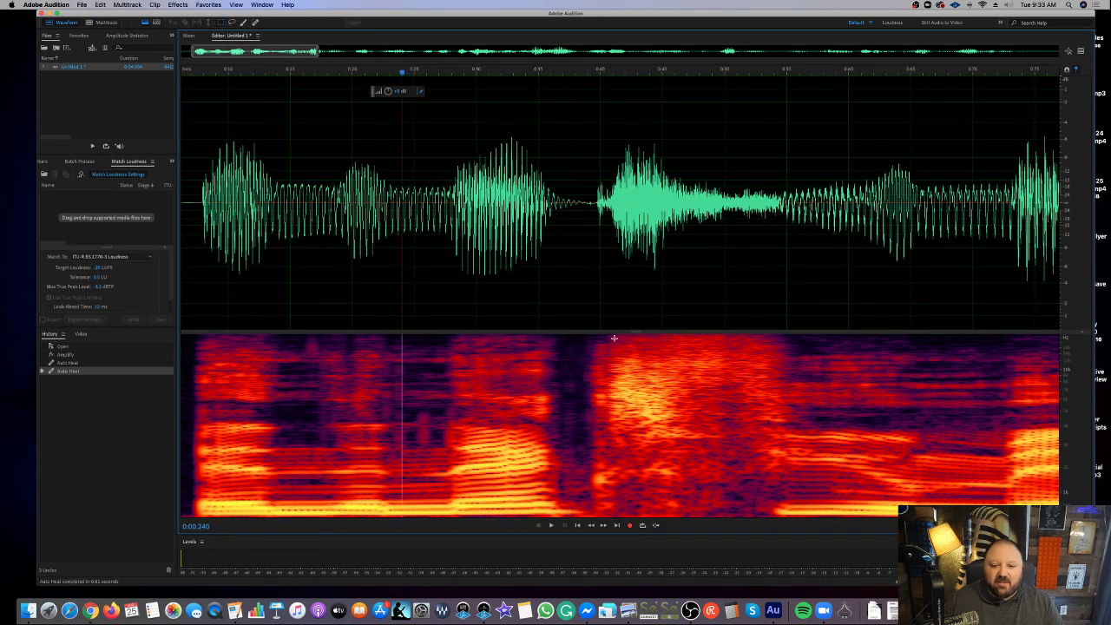
Replay selections around the healed click to check the repair
{"action": "left_click_drag", "start_coordinate": [658, 252], "coordinate": [374, 227]}
{"action": "key", "text": "space"}
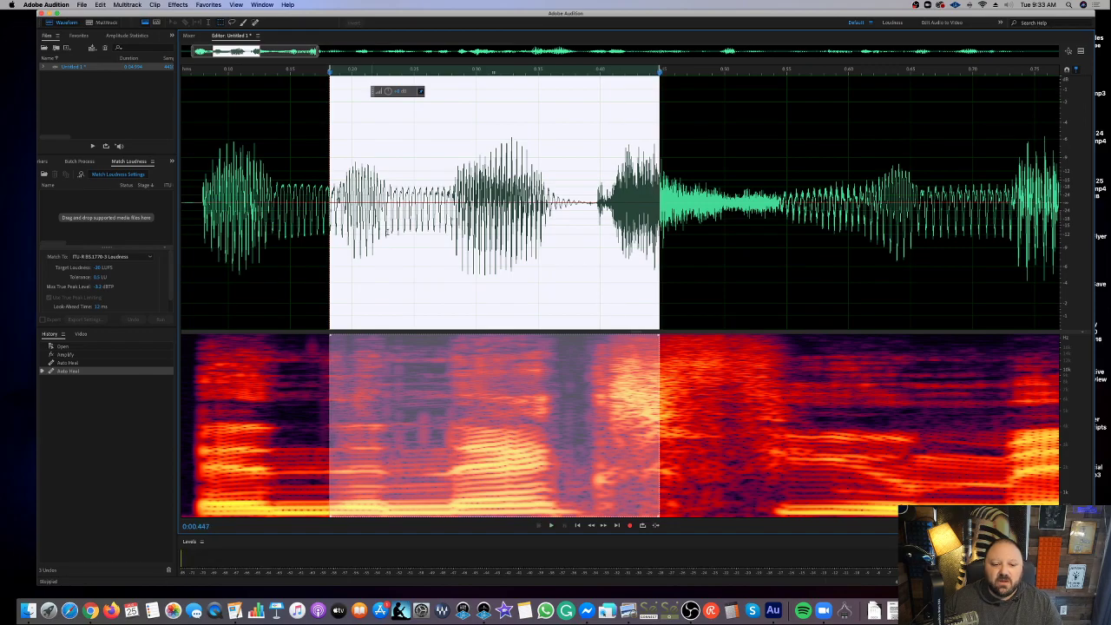
{"action": "left_click", "coordinate": [565, 235]}
{"action": "left_click_drag", "start_coordinate": [657, 234], "coordinate": [472, 234]}
{"action": "key", "text": "space"}
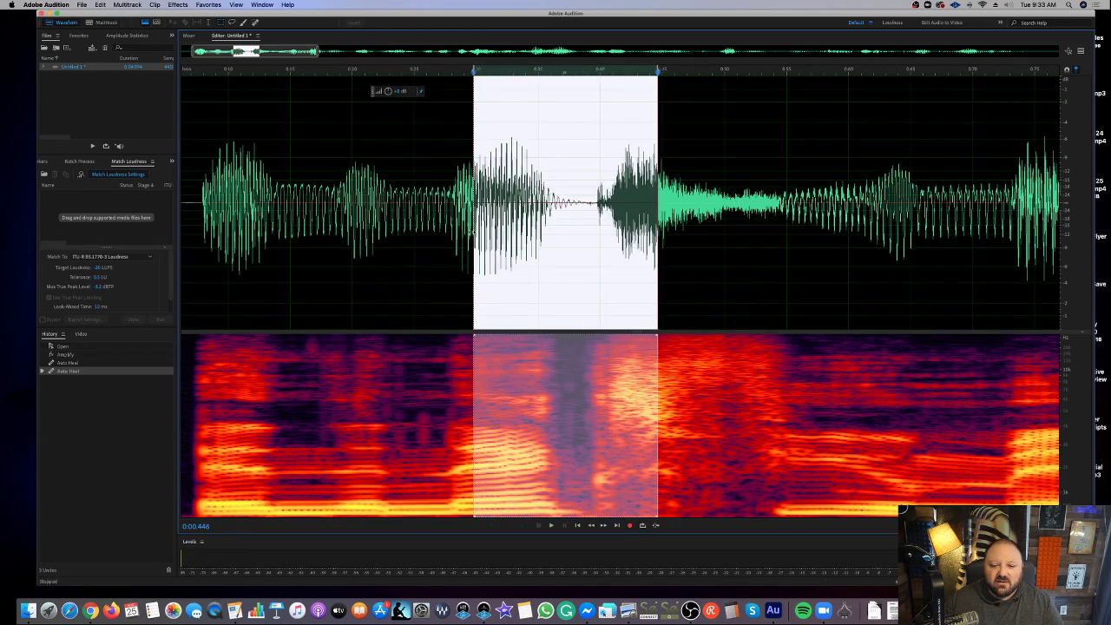
{"action": "left_click", "coordinate": [496, 234]}
{"action": "left_click_drag", "start_coordinate": [655, 234], "coordinate": [512, 235]}
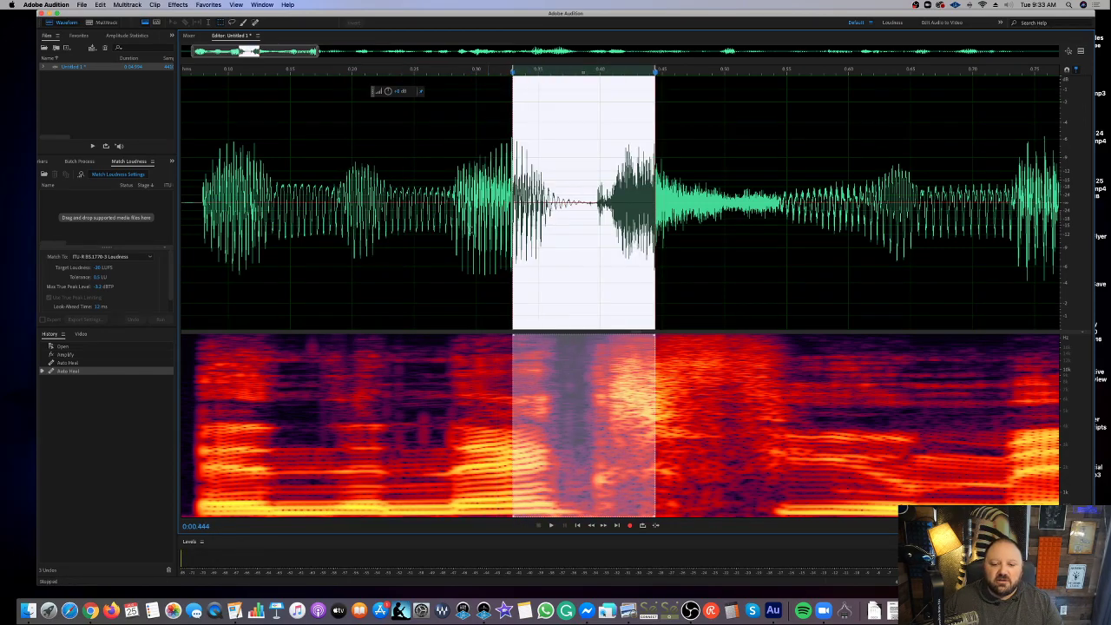
Compare before and after the second heal in History, keeping the second Auto Heal
{"action": "left_click", "coordinate": [91, 363]}
{"action": "left_click_drag", "start_coordinate": [675, 231], "coordinate": [518, 234]}
{"action": "left_click", "coordinate": [517, 234]}
{"action": "left_click_drag", "start_coordinate": [628, 235], "coordinate": [556, 235]}
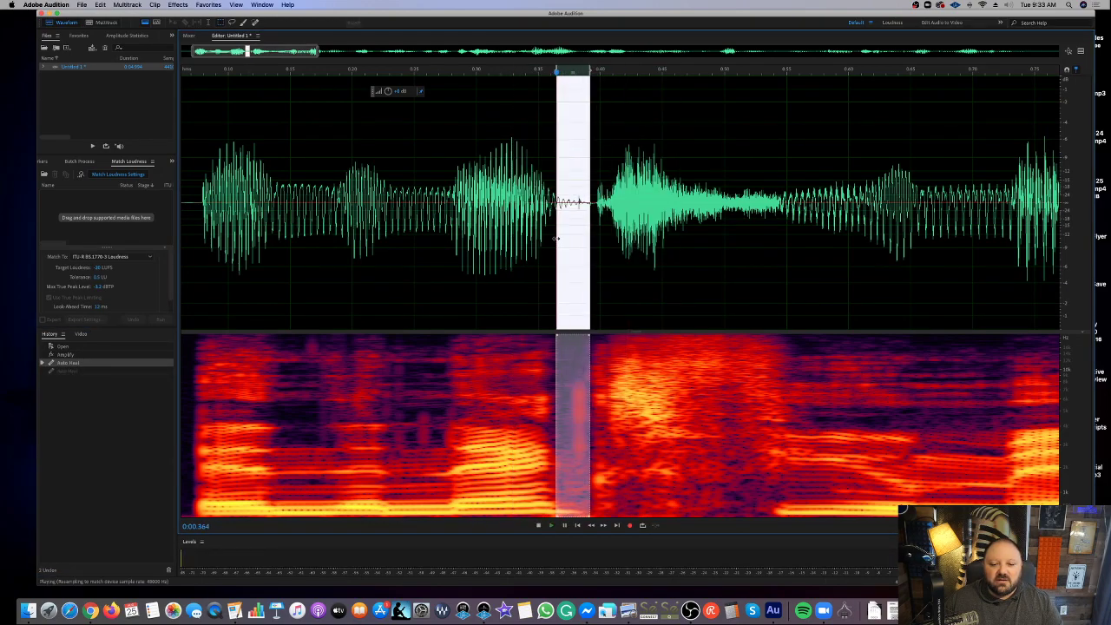
{"action": "left_click", "coordinate": [98, 371]}
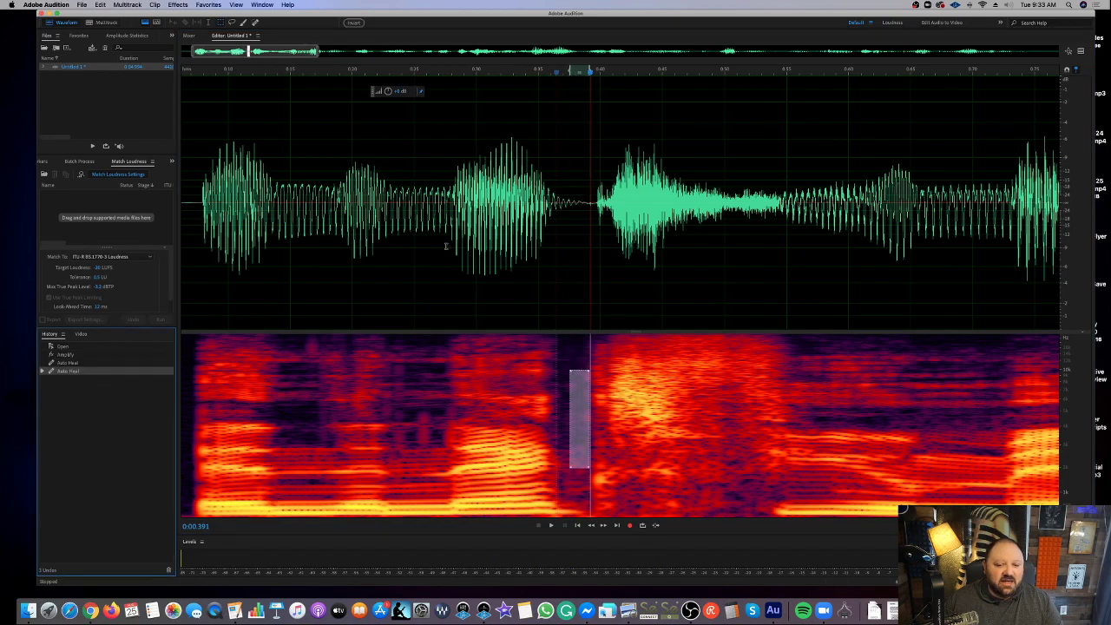
{"action": "left_click_drag", "start_coordinate": [593, 221], "coordinate": [547, 217]}
{"action": "left_click", "coordinate": [574, 215]}
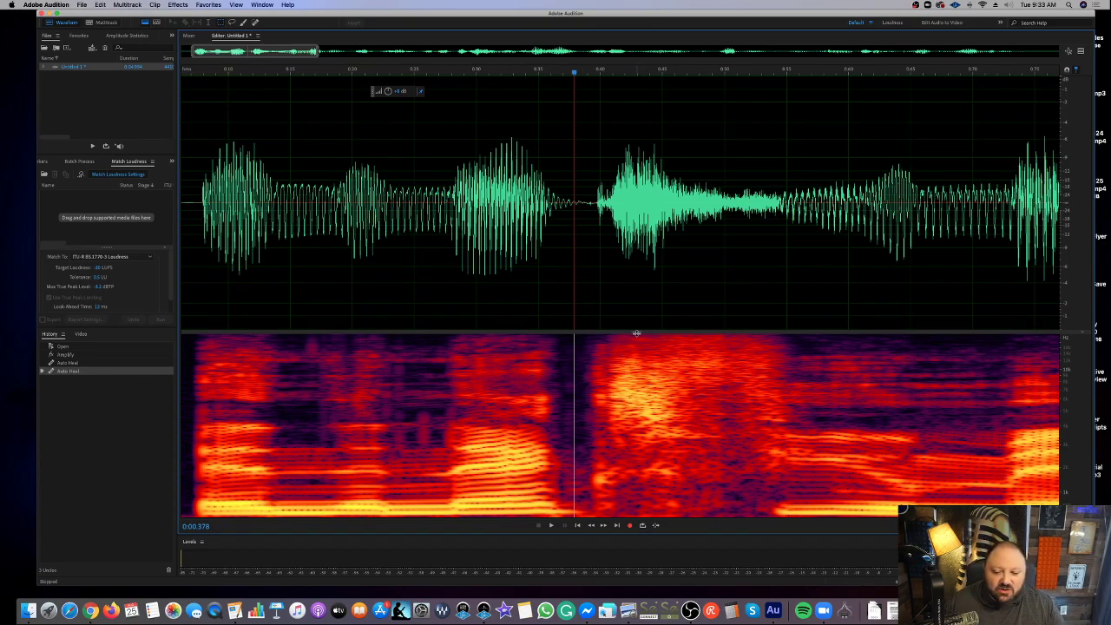
{"action": "left_click_drag", "start_coordinate": [637, 332], "coordinate": [638, 286]}
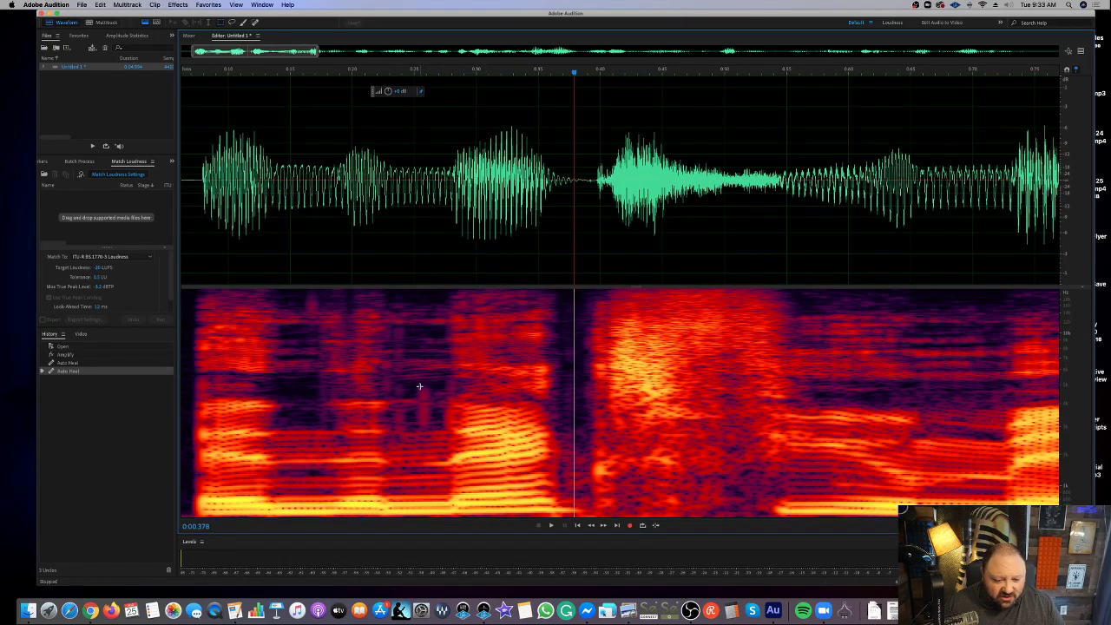
{"action": "left_click_drag", "start_coordinate": [415, 380], "coordinate": [434, 435]}
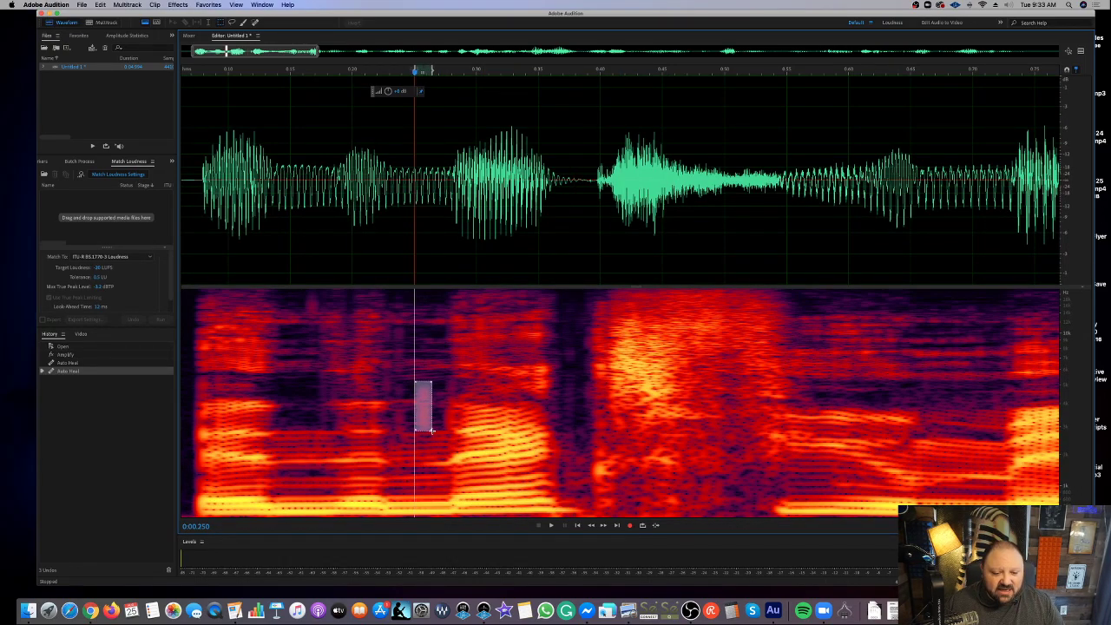
{"action": "left_click", "coordinate": [459, 430]}
{"action": "left_click_drag", "start_coordinate": [415, 384], "coordinate": [433, 436]}
{"action": "left_click", "coordinate": [438, 438]}
{"action": "left_click_drag", "start_coordinate": [441, 372], "coordinate": [460, 442]}
{"action": "left_click", "coordinate": [412, 400]}
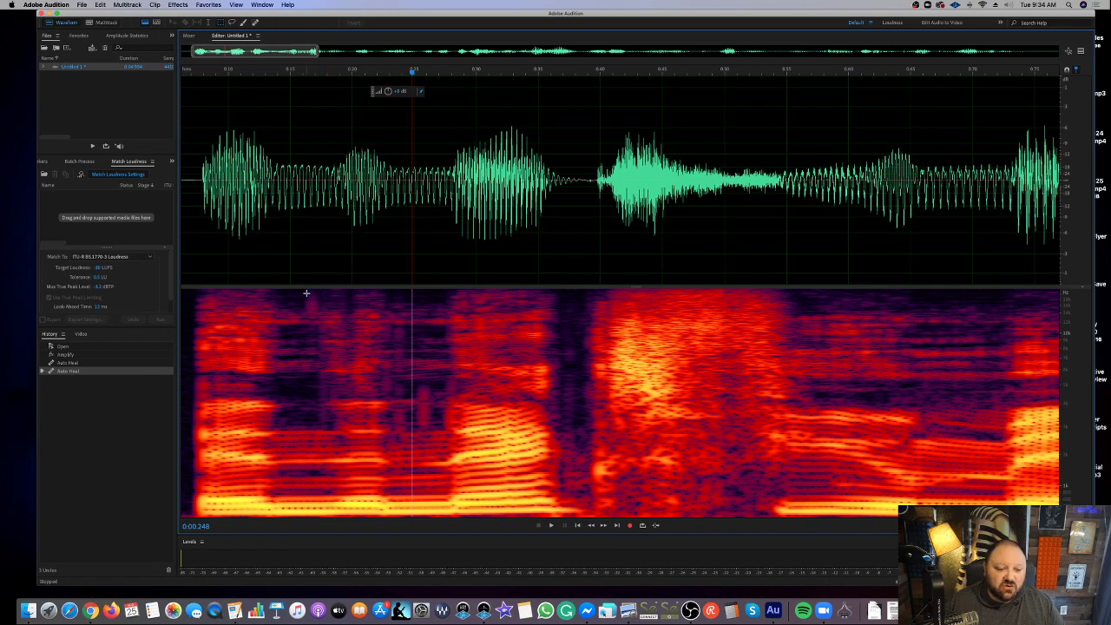
{"action": "left_click_drag", "start_coordinate": [307, 293], "coordinate": [317, 326]}
{"action": "left_click", "coordinate": [329, 356]}
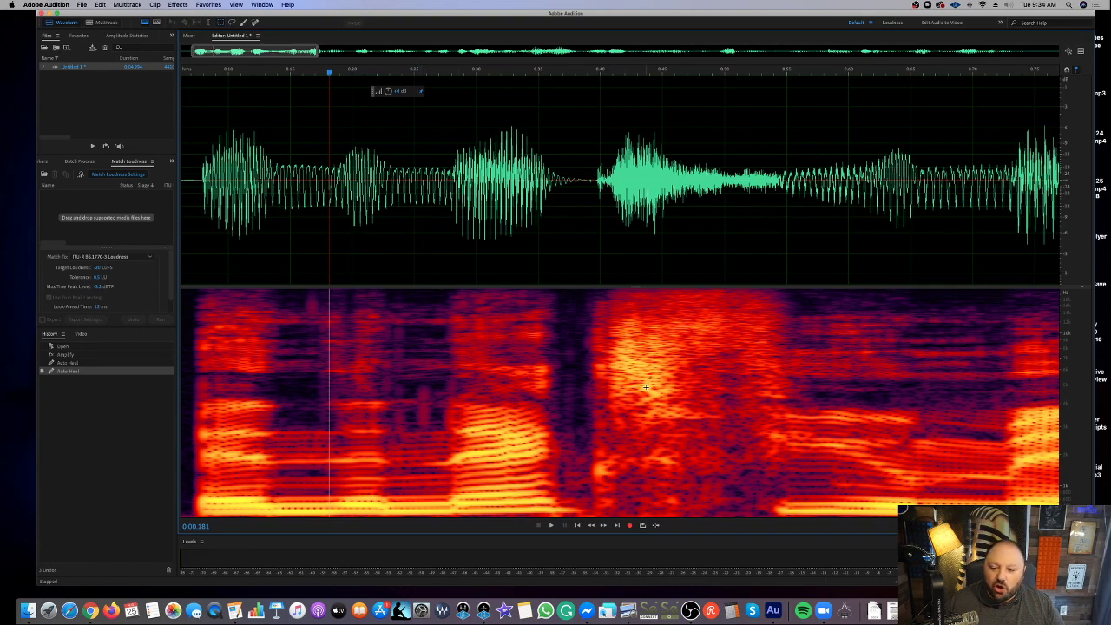
{"action": "scroll", "coordinate": [645, 387], "scroll_direction": "right", "scroll_amount": 10}
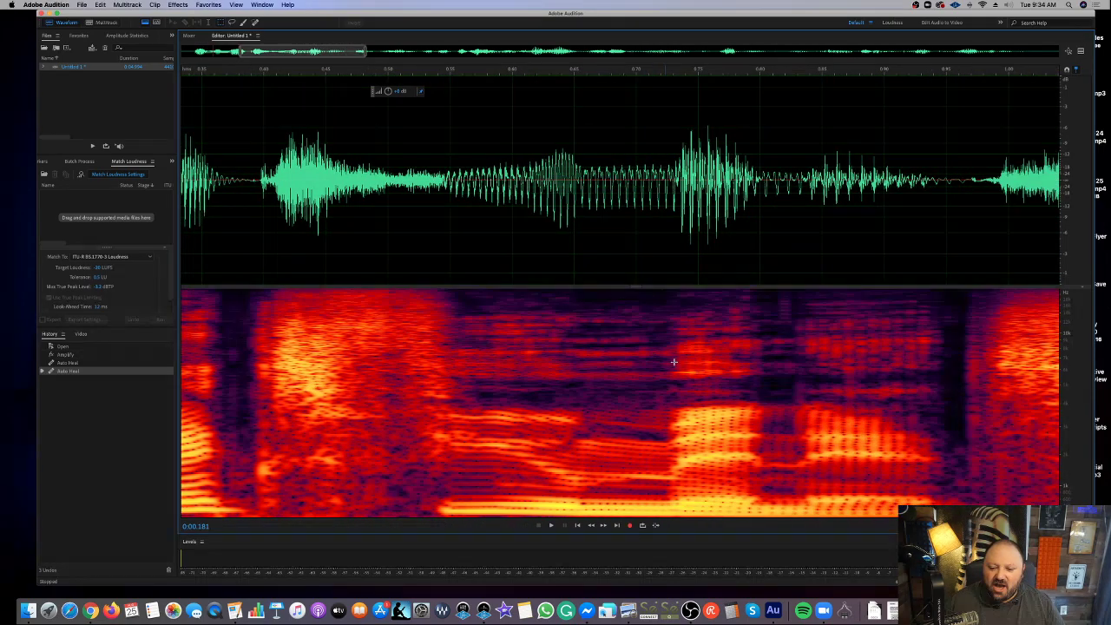
{"action": "scroll", "coordinate": [355, 411], "scroll_direction": "left", "scroll_amount": 8}
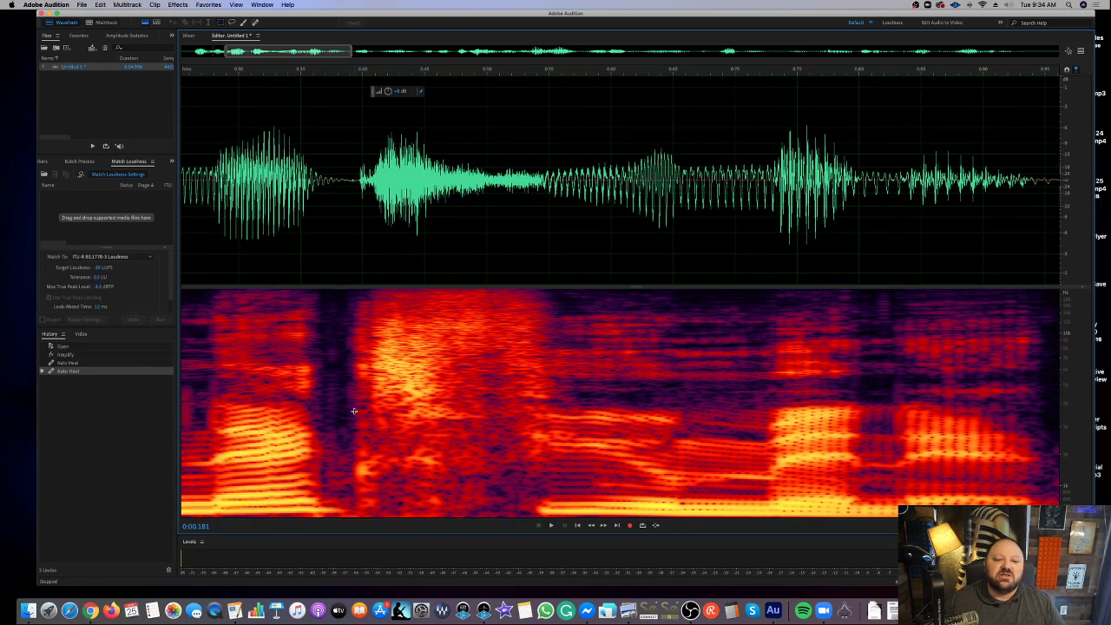
{"action": "scroll", "coordinate": [354, 407], "scroll_direction": "left", "scroll_amount": 5}
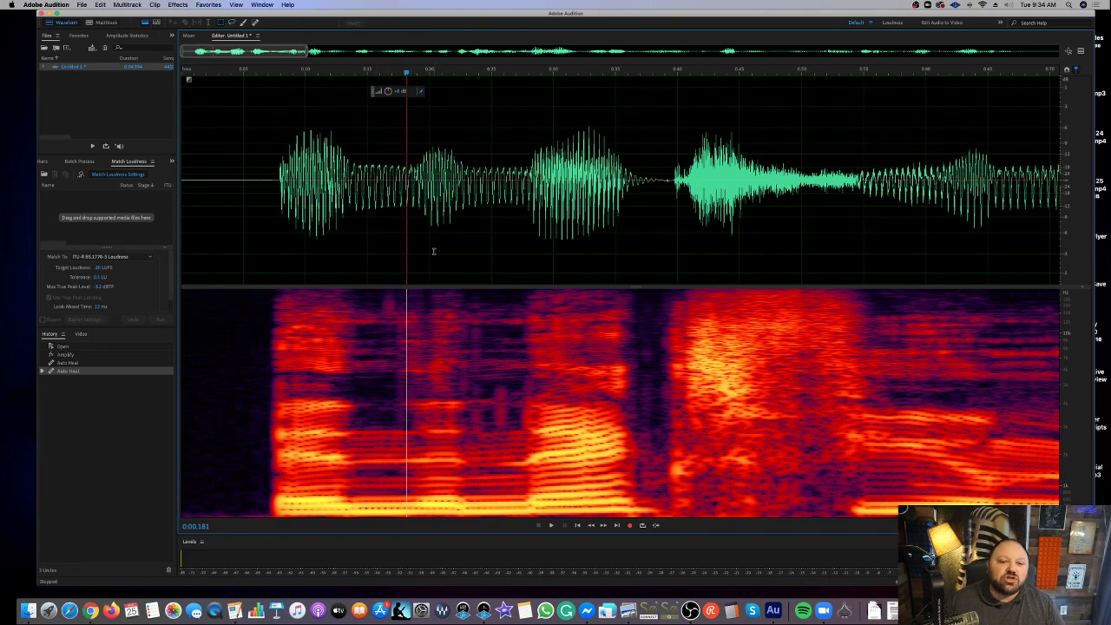
Return to the Amplify history state and zoom out to the full voiceover
{"action": "left_click", "coordinate": [85, 354]}
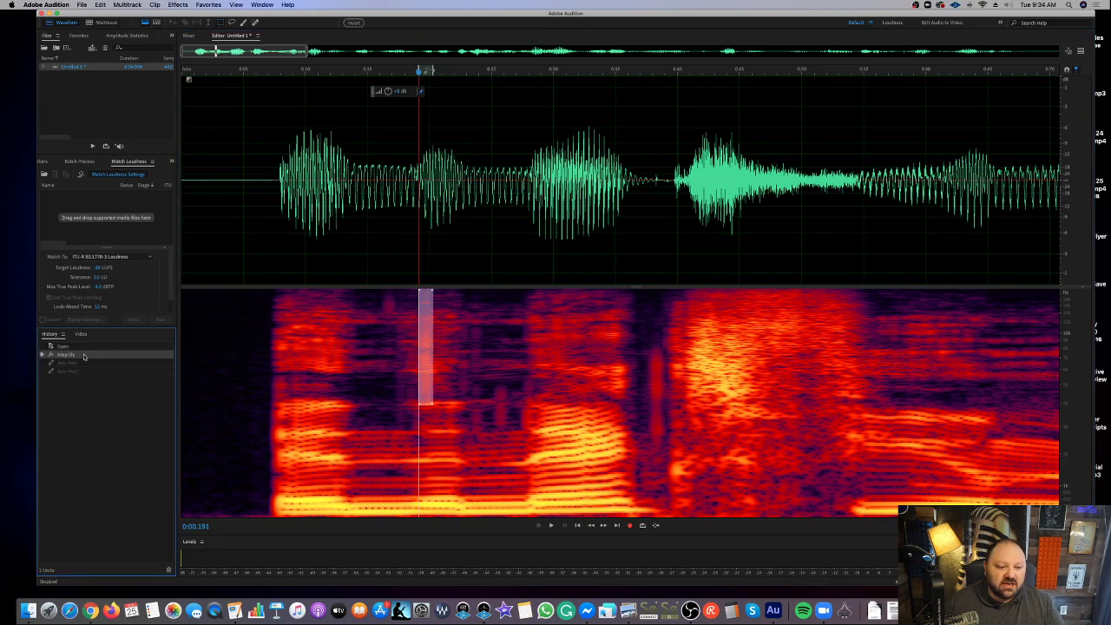
{"action": "left_click", "coordinate": [451, 243]}
{"action": "scroll", "coordinate": [451, 238], "scroll_direction": "down", "scroll_amount": 5}
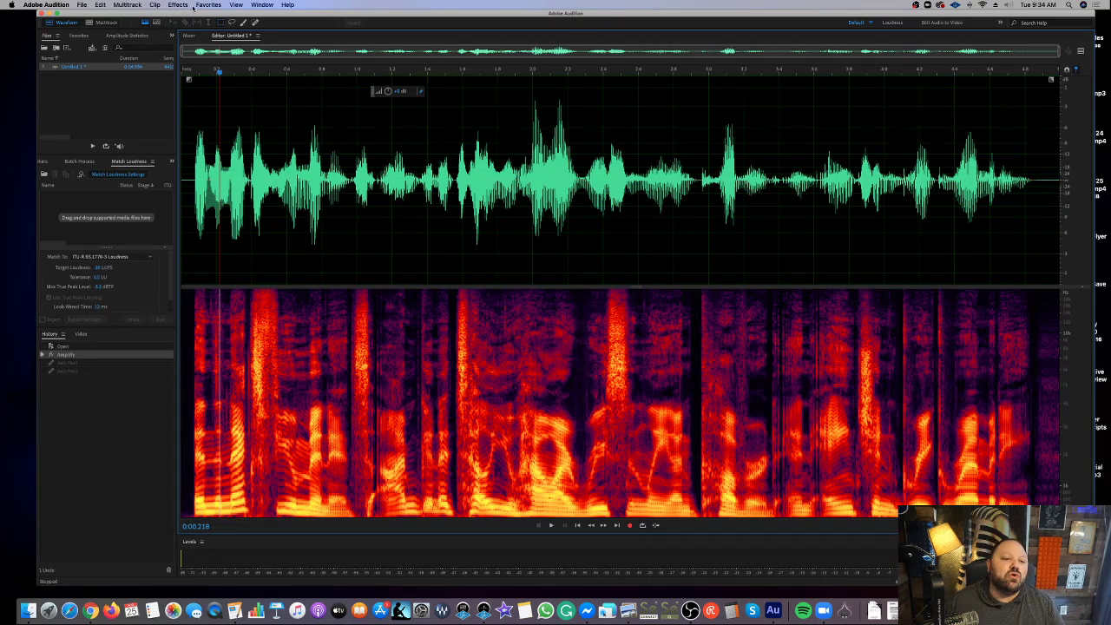
Open the Diagnostics panel from the Window menu and set its effect to DeClicker
{"action": "left_click", "coordinate": [260, 5]}
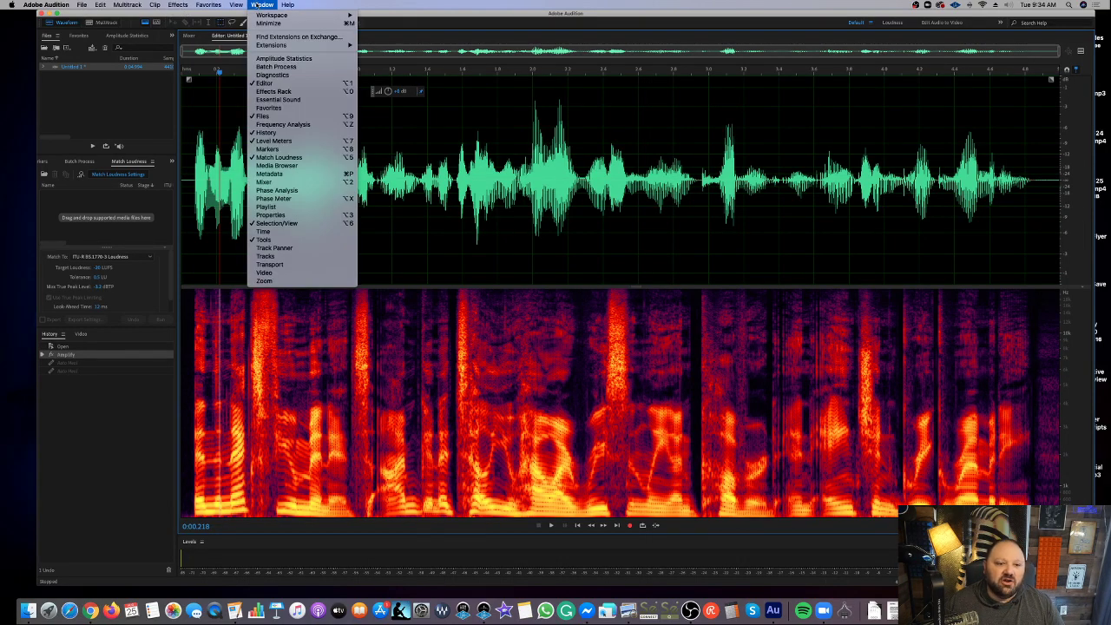
{"action": "left_click", "coordinate": [263, 75]}
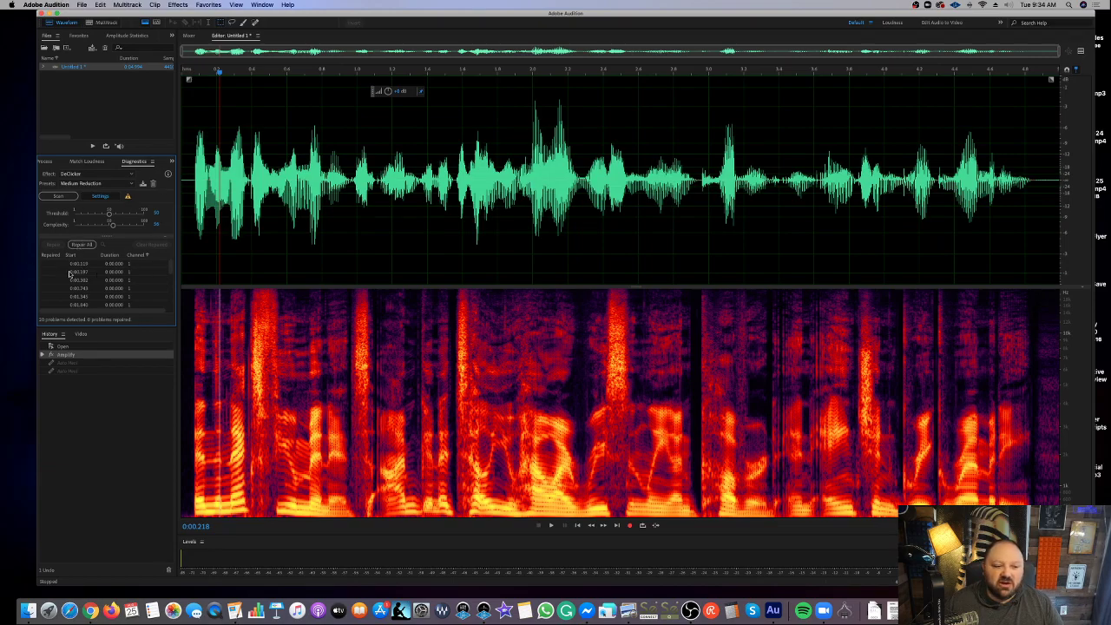
{"action": "left_click", "coordinate": [122, 174]}
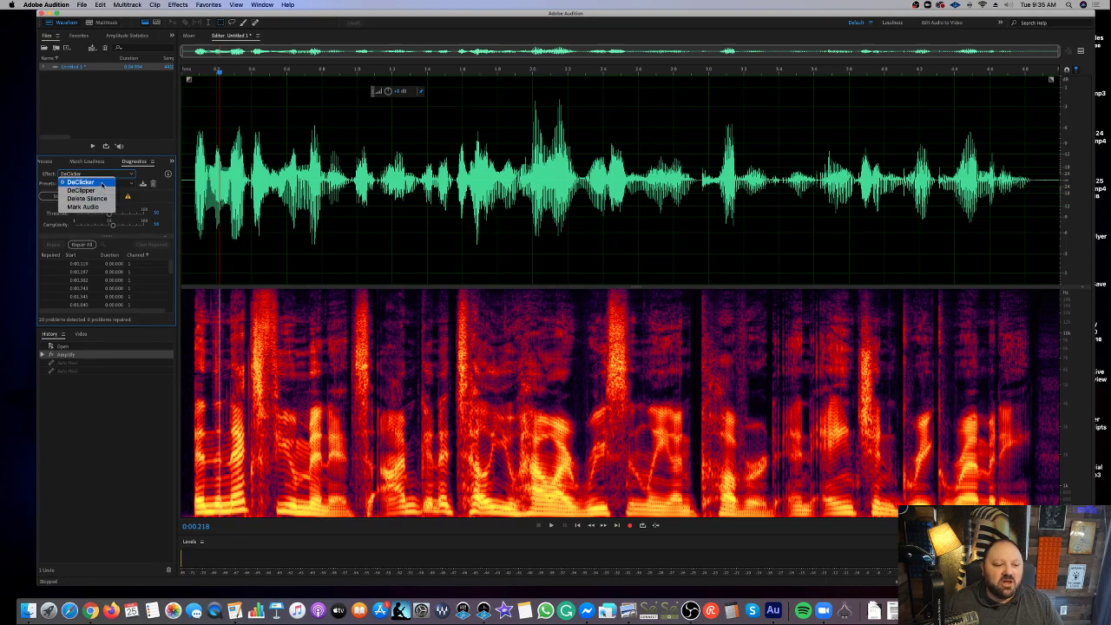
{"action": "left_click", "coordinate": [102, 183]}
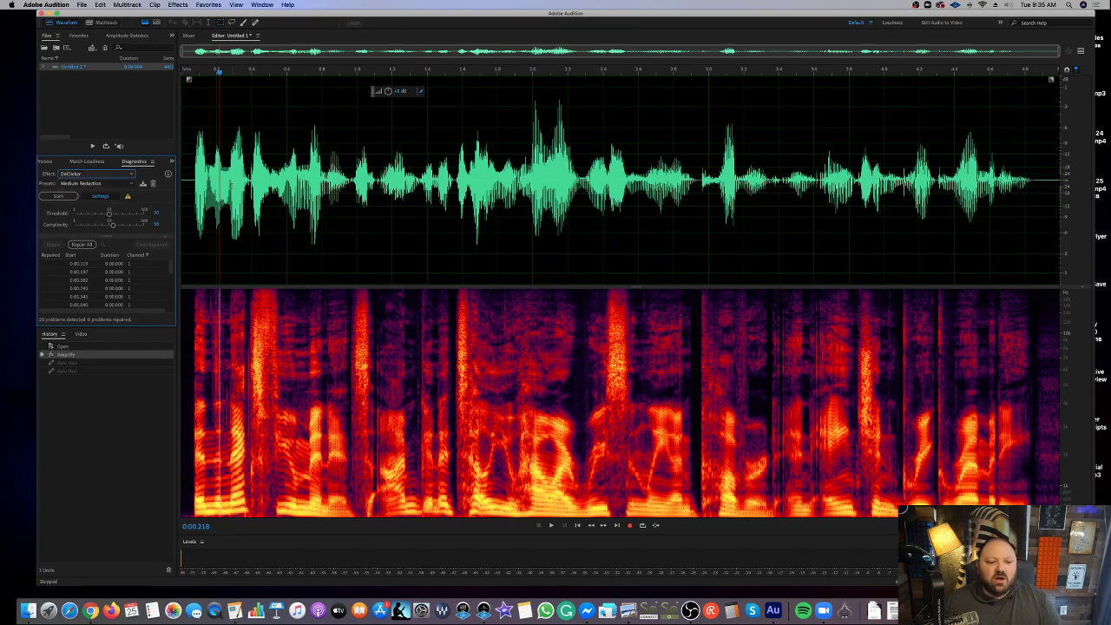
Select the whole voiceover and scan it with DeClicker on Medium Reduction, finding 21 clicks
{"action": "key", "text": "super+a"}
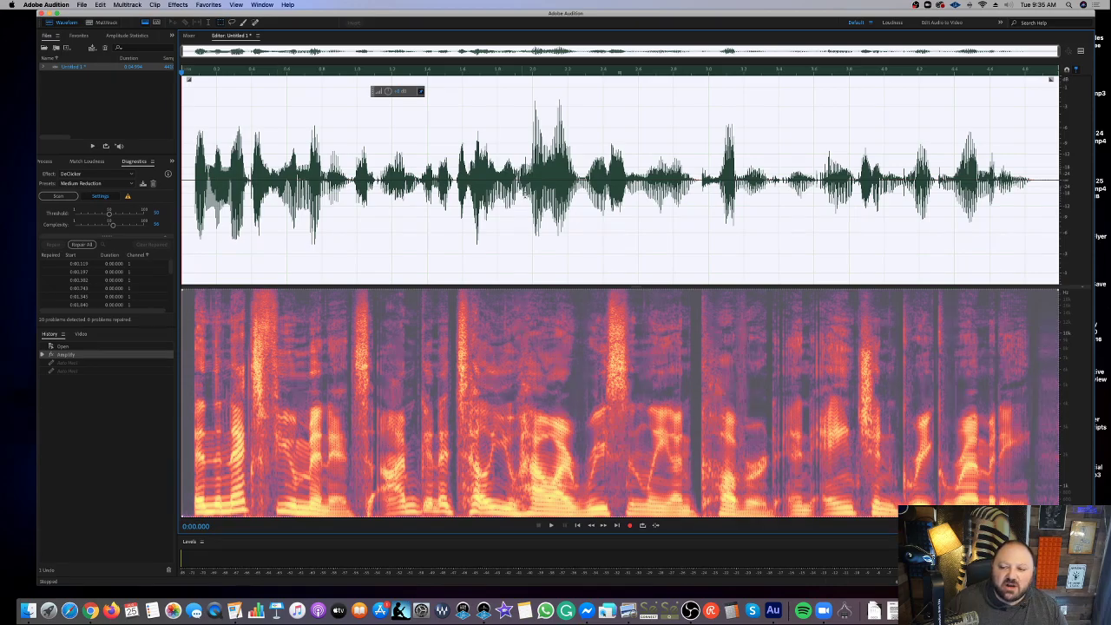
{"action": "left_click", "coordinate": [122, 184]}
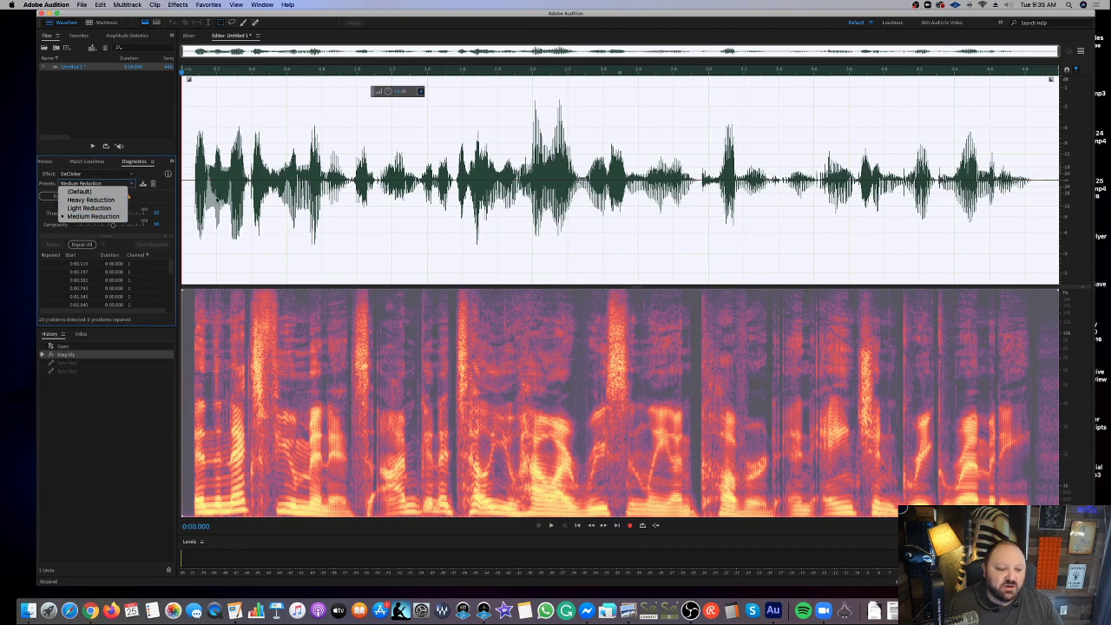
{"action": "left_click", "coordinate": [217, 200]}
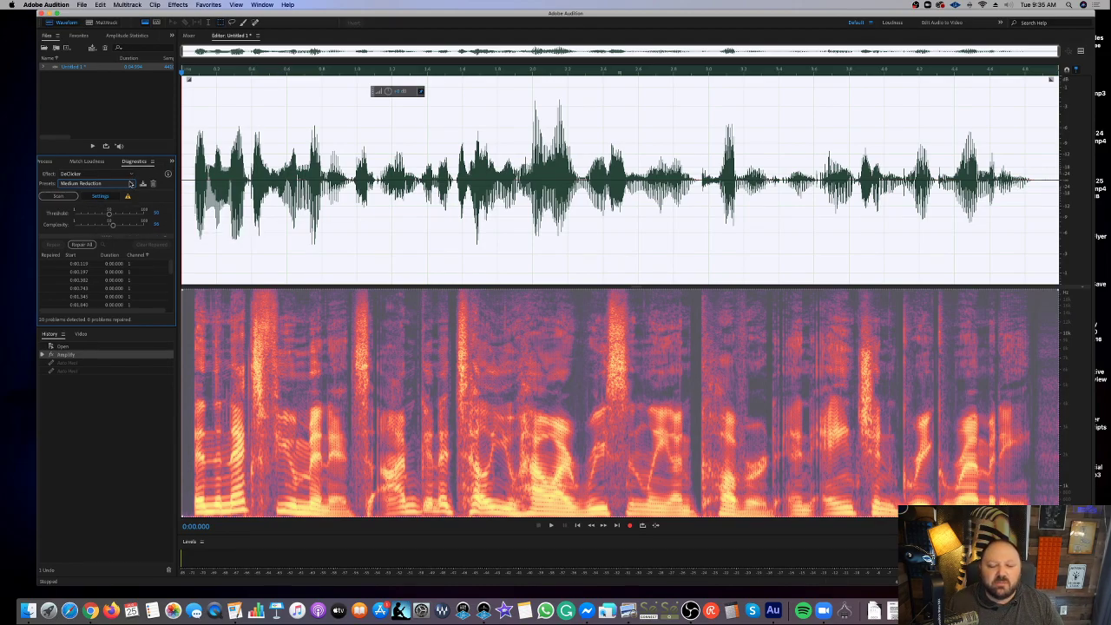
{"action": "left_click", "coordinate": [58, 196]}
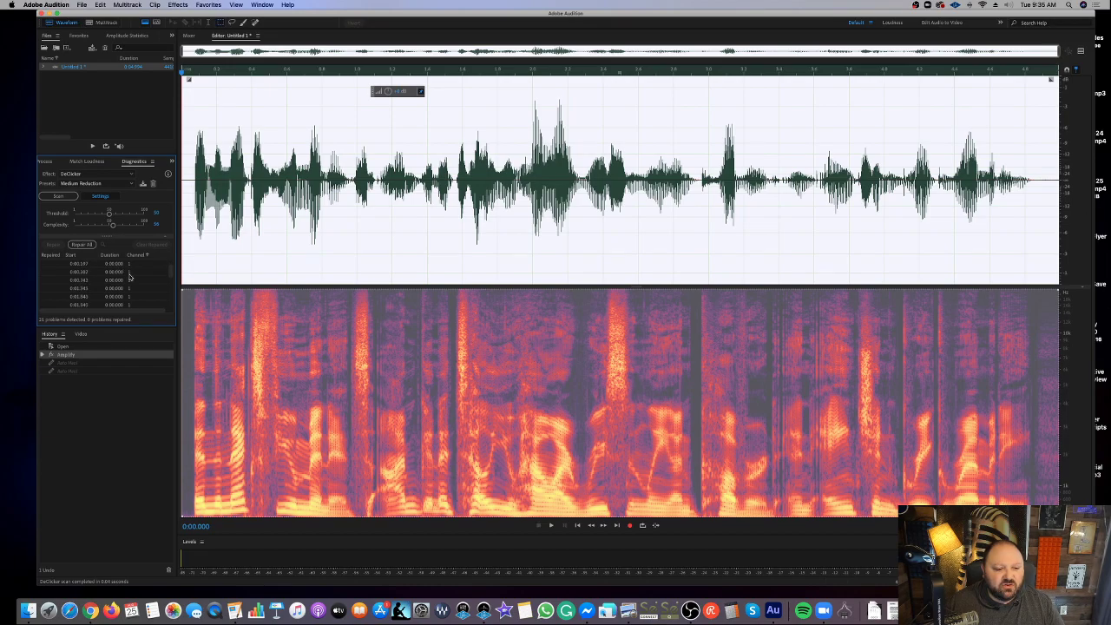
{"action": "scroll", "coordinate": [129, 277], "scroll_direction": "down", "scroll_amount": 5}
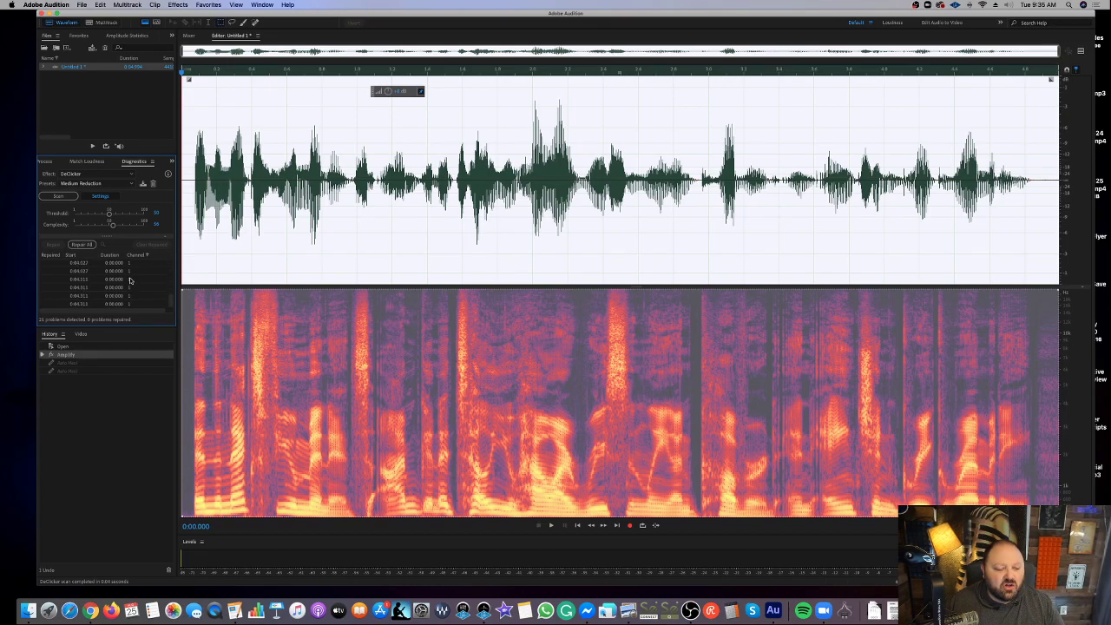
{"action": "scroll", "coordinate": [130, 279], "scroll_direction": "up", "scroll_amount": 5}
Repair all clicks that DeClicker detected across the voiceover
{"action": "scroll", "coordinate": [131, 281], "scroll_direction": "down", "scroll_amount": 2}
{"action": "scroll", "coordinate": [131, 281], "scroll_direction": "down", "scroll_amount": 5}
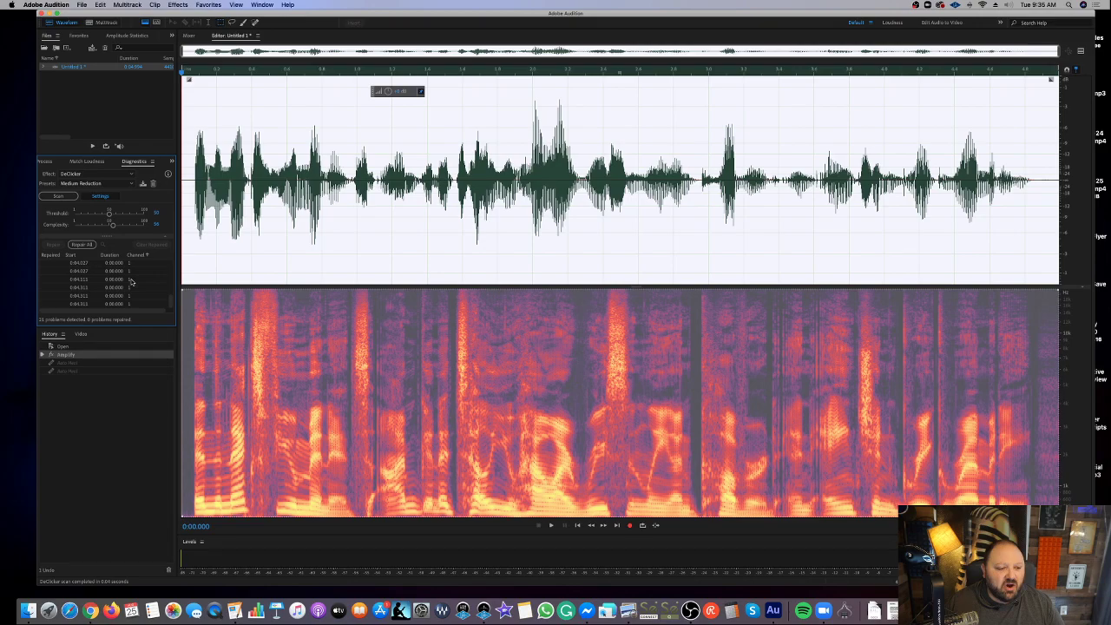
{"action": "scroll", "coordinate": [130, 282], "scroll_direction": "up", "scroll_amount": 8}
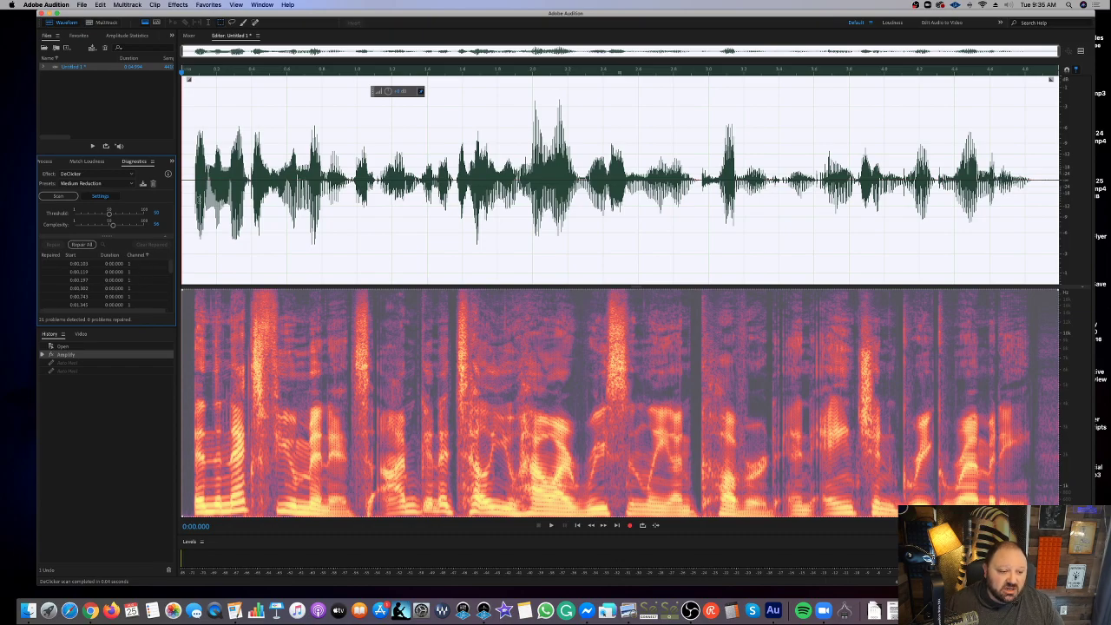
{"action": "left_click", "coordinate": [84, 246]}
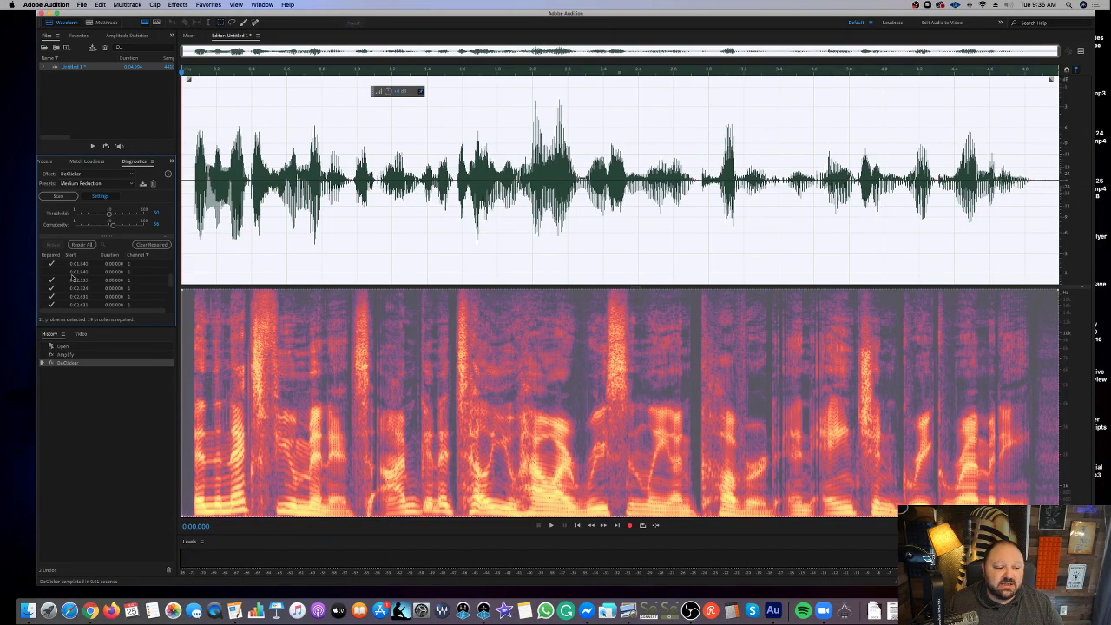
Rescan with DeClicker, repair the one remaining click, then deselect the waveform
{"action": "scroll", "coordinate": [130, 279], "scroll_direction": "down", "scroll_amount": 5}
{"action": "scroll", "coordinate": [132, 280], "scroll_direction": "up", "scroll_amount": 5}
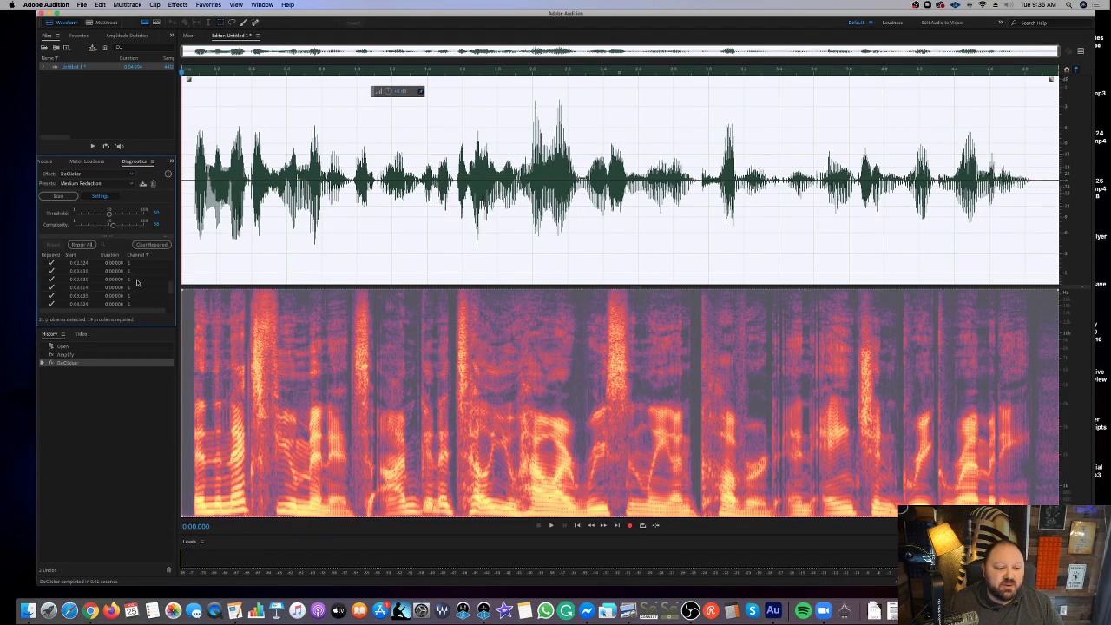
{"action": "left_click", "coordinate": [62, 198]}
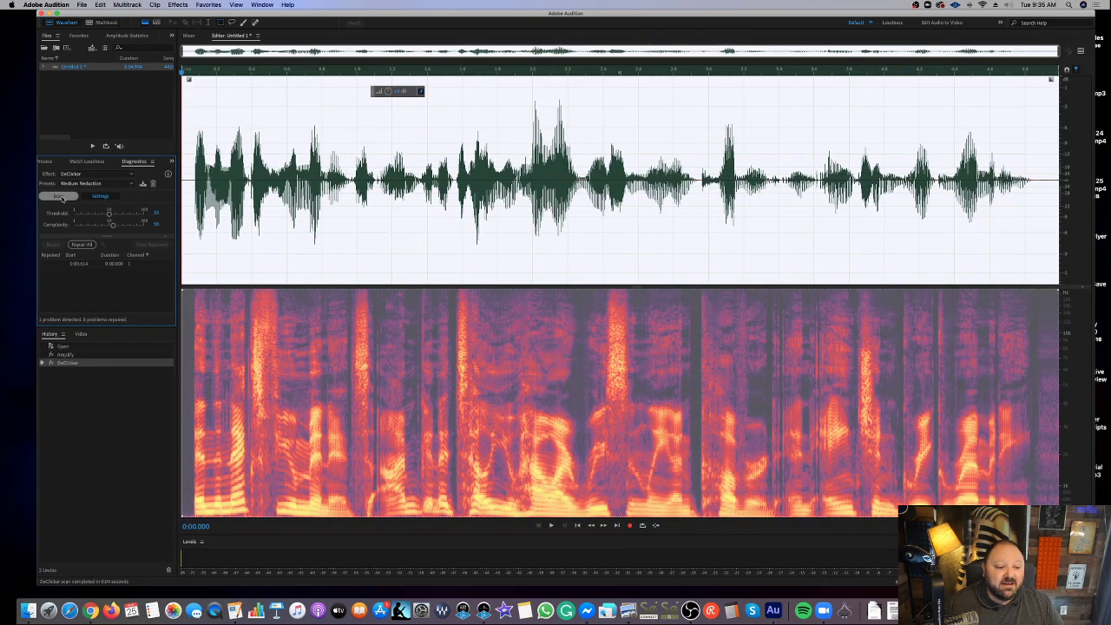
{"action": "left_click", "coordinate": [86, 244]}
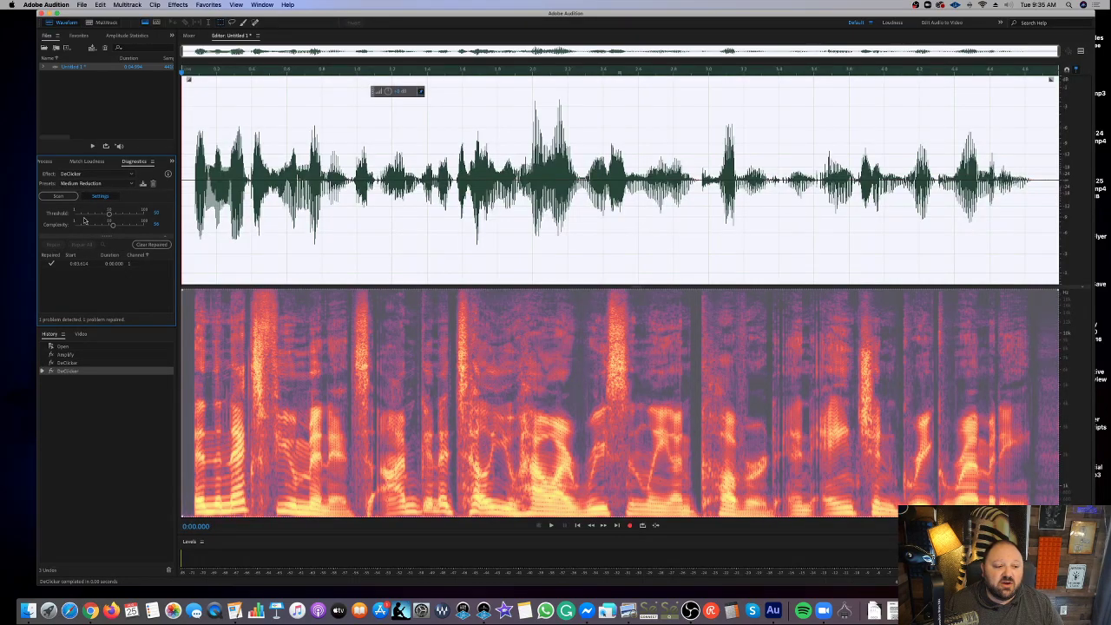
{"action": "left_click", "coordinate": [186, 159]}
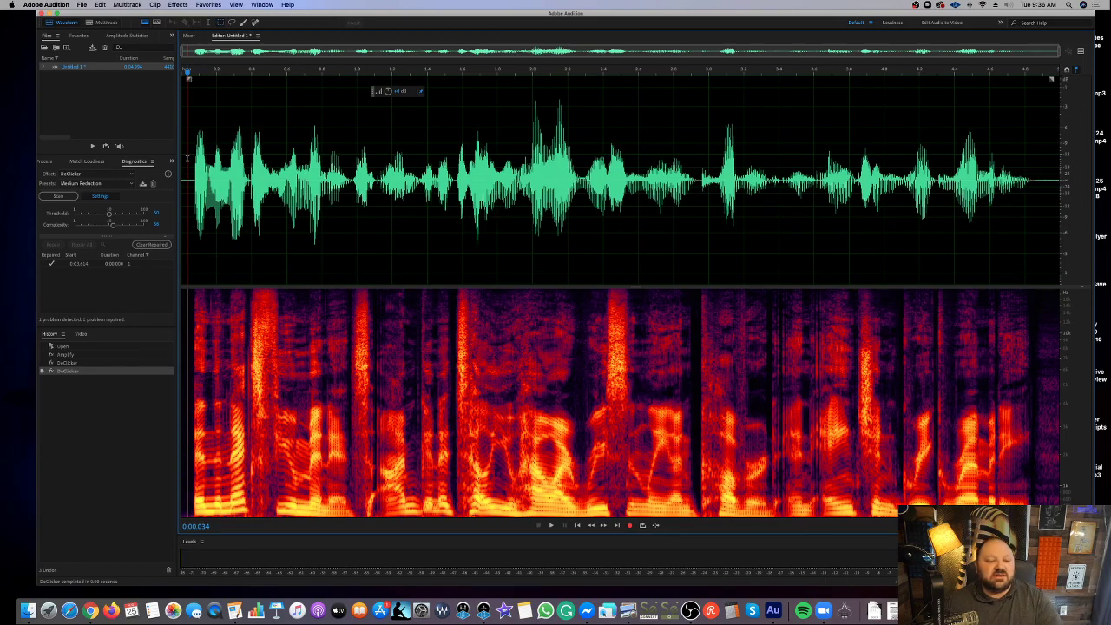
Play the declicked voiceover, zoom into the first 0.6 seconds, then clear the selection and zoom out
{"action": "key", "text": "space"}
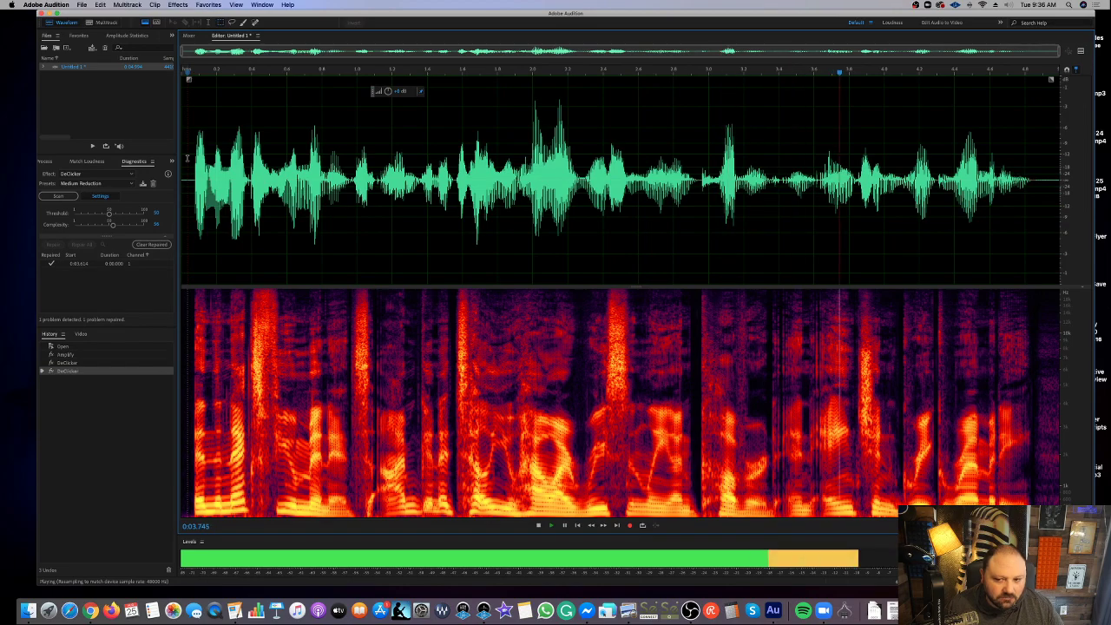
{"action": "key", "text": "space"}
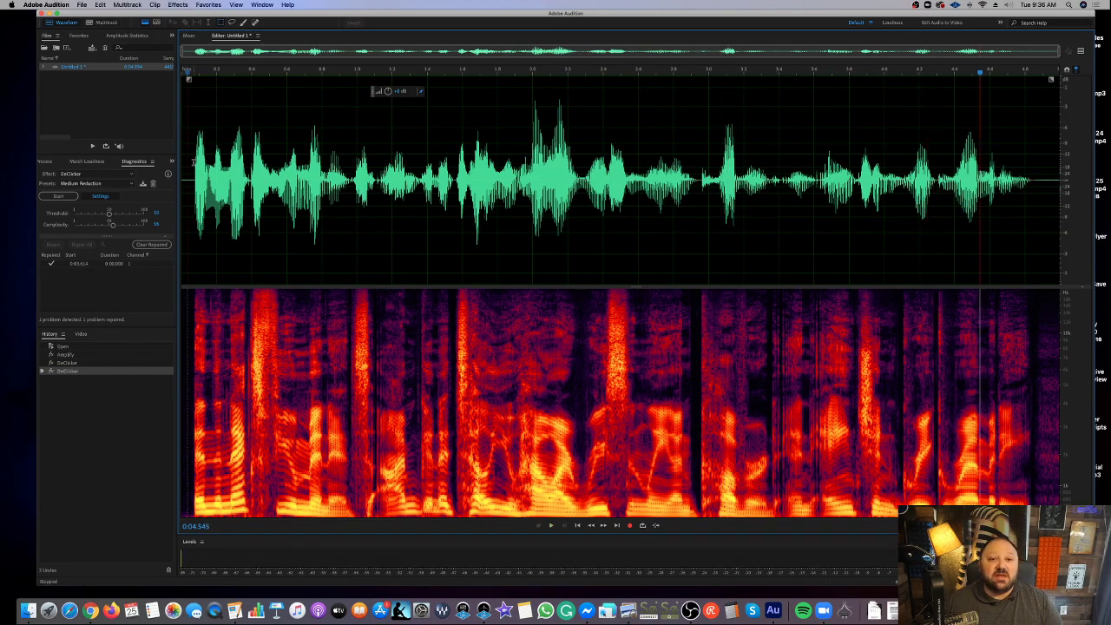
{"action": "left_click_drag", "start_coordinate": [185, 313], "coordinate": [274, 312]}
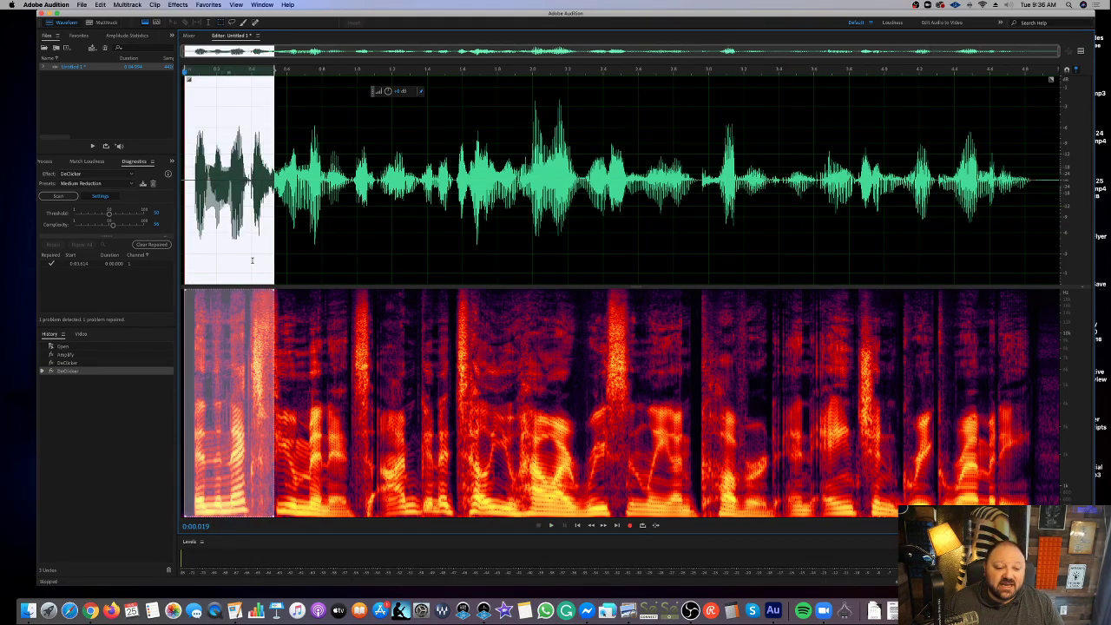
{"action": "scroll", "coordinate": [244, 260], "scroll_direction": "up", "scroll_amount": 3}
{"action": "scroll", "coordinate": [244, 260], "scroll_direction": "up", "scroll_amount": 3}
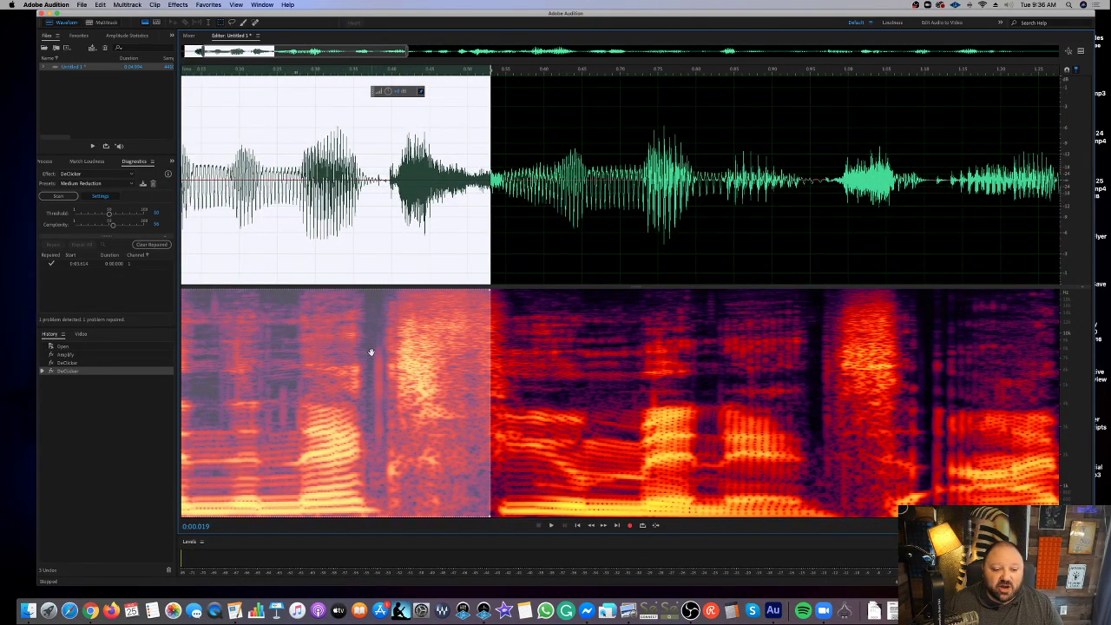
{"action": "left_click", "coordinate": [228, 339]}
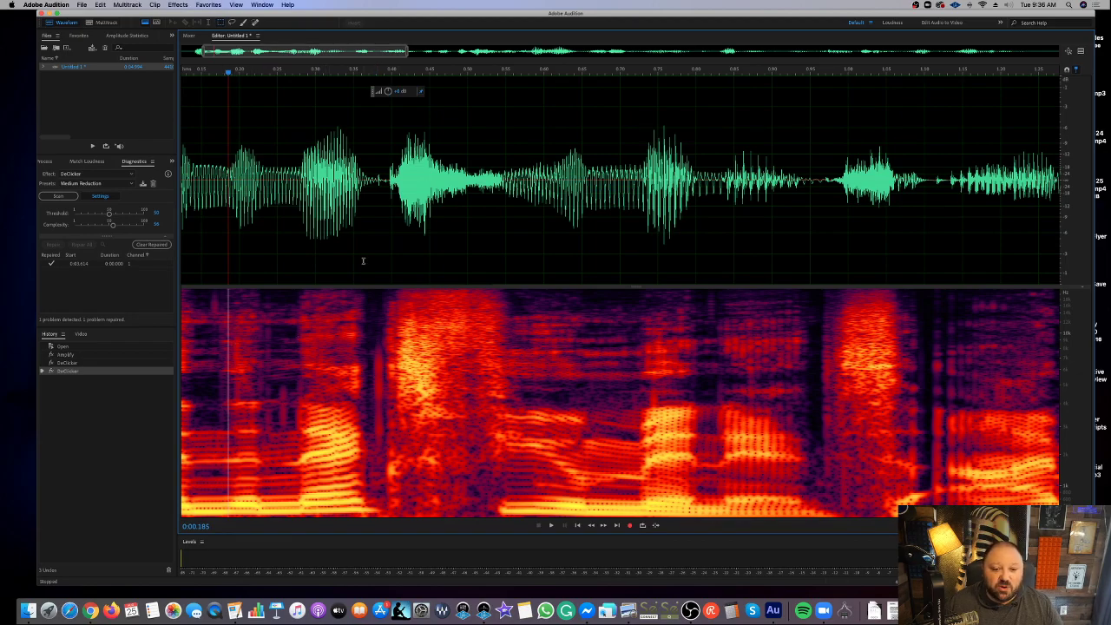
{"action": "scroll", "coordinate": [363, 260], "scroll_direction": "down", "scroll_amount": 3}
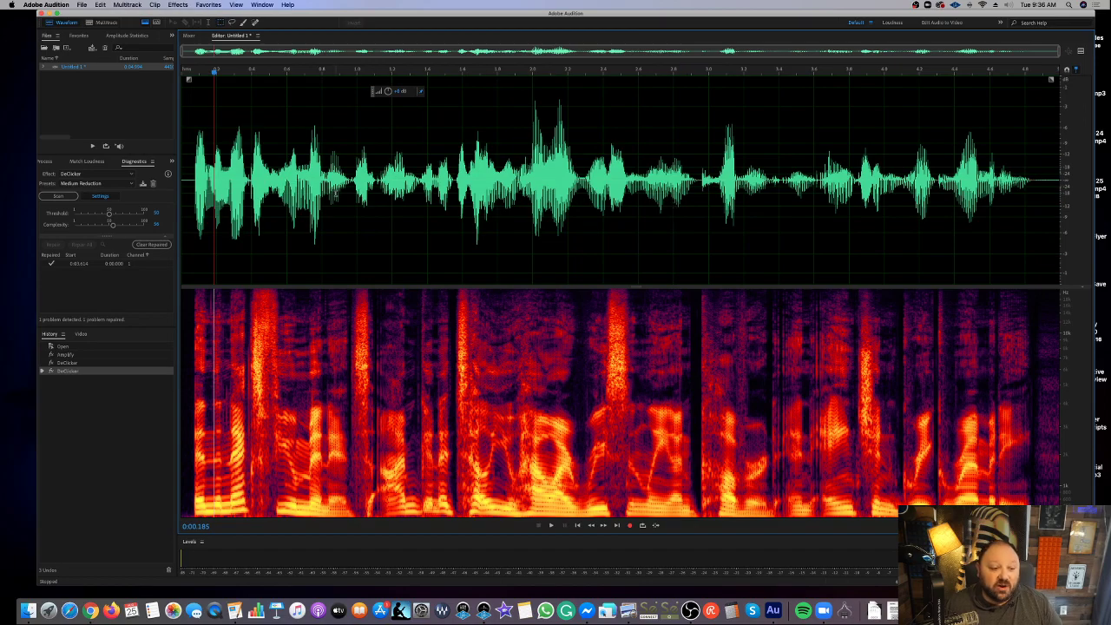
Set DeClicker Presets to Light Reduction and revert History to the Amplify state
{"action": "left_click", "coordinate": [90, 184]}
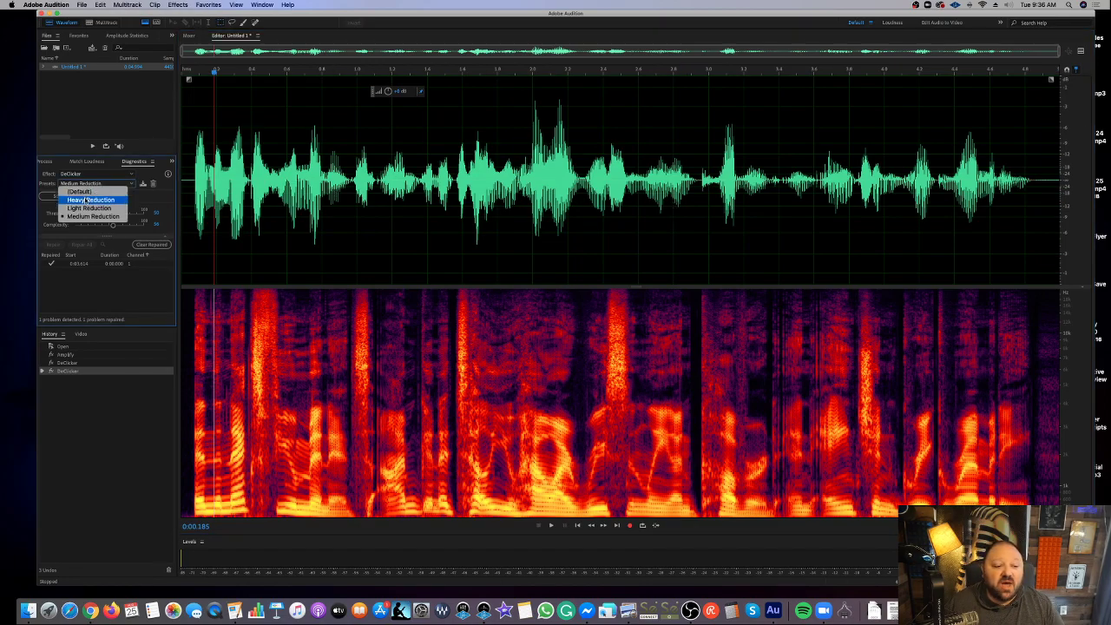
{"action": "left_click", "coordinate": [91, 200]}
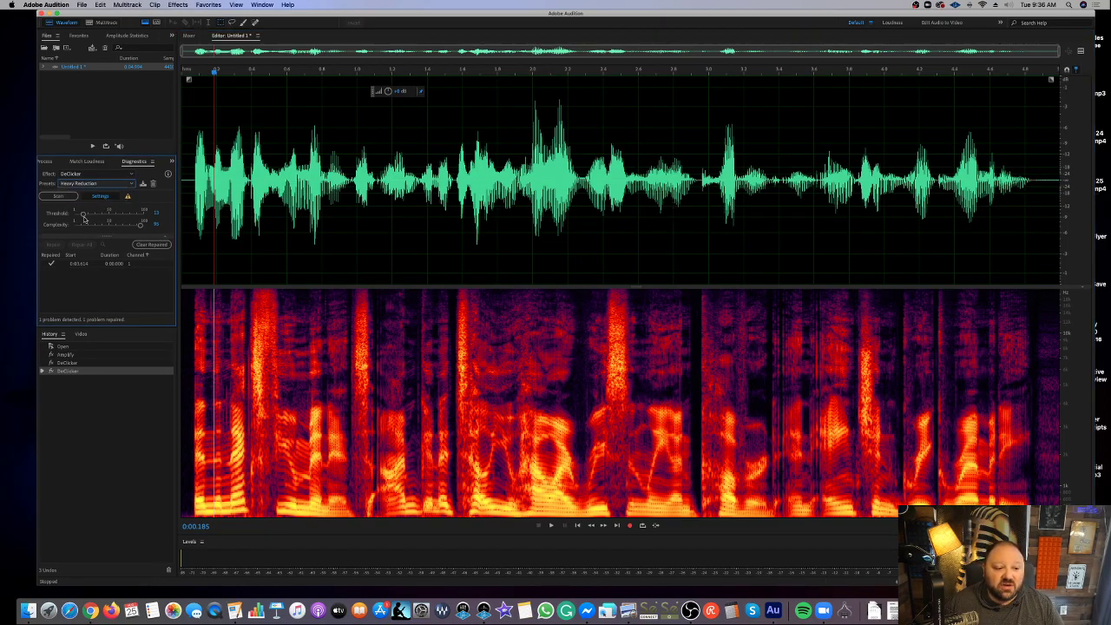
{"action": "left_click", "coordinate": [111, 185]}
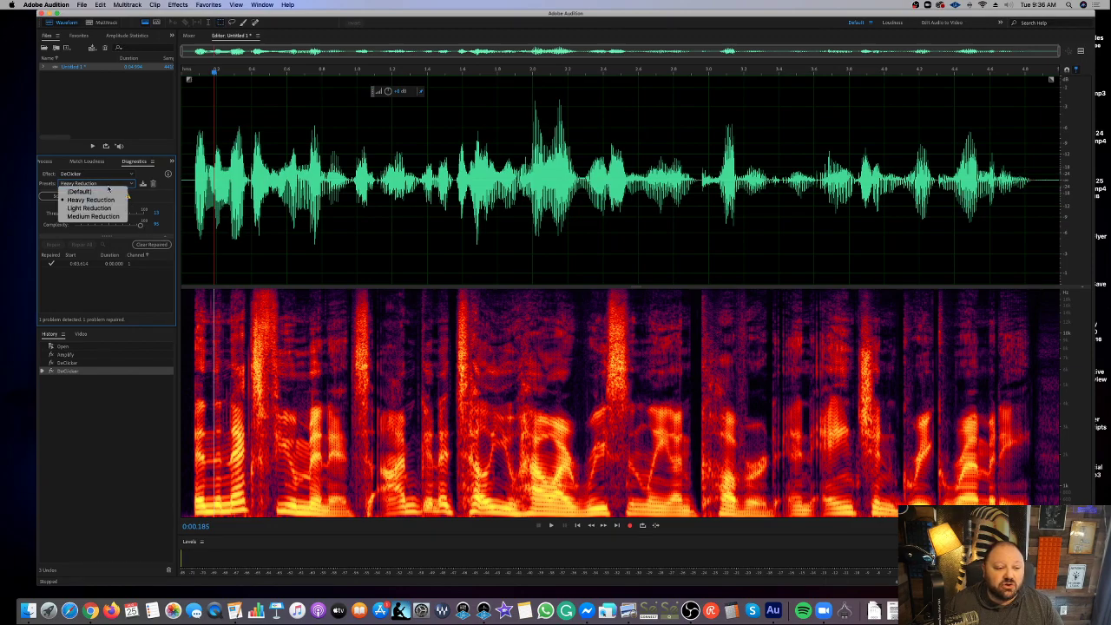
{"action": "left_click", "coordinate": [104, 209]}
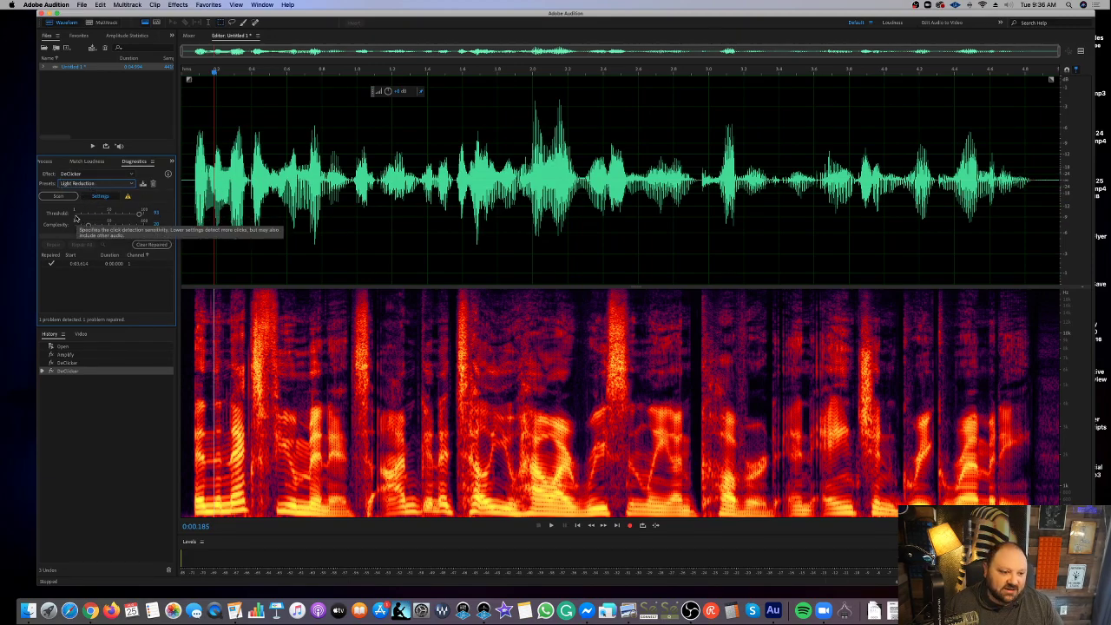
{"action": "left_click", "coordinate": [78, 355]}
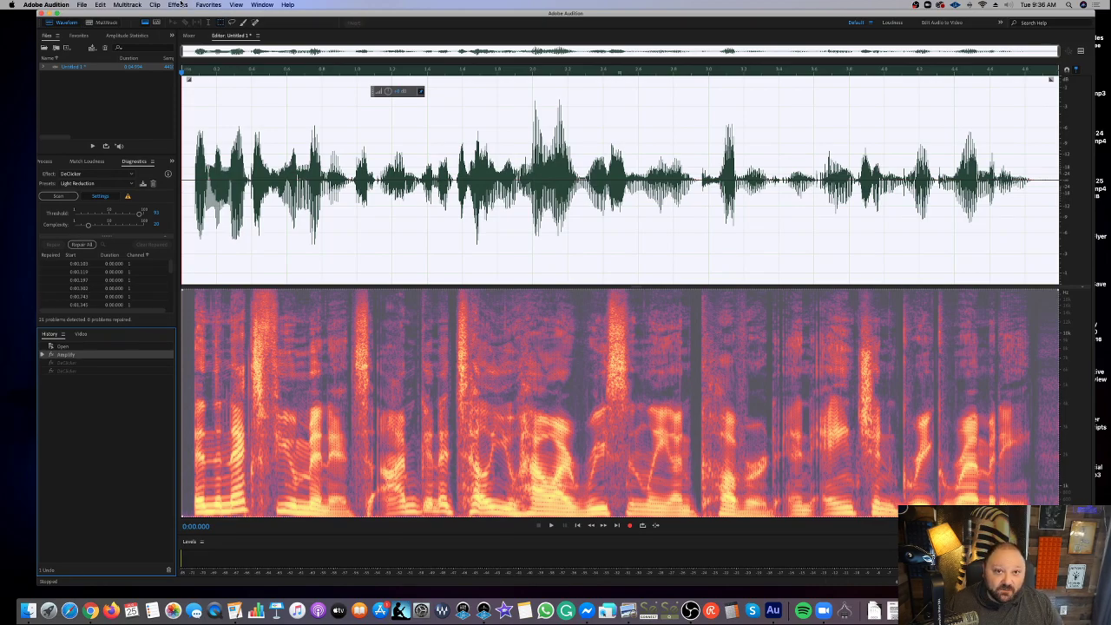
Open RX 7 Mouth De-click from Effects > VST > Effect > iZotope, Inc
{"action": "left_click", "coordinate": [181, 4]}
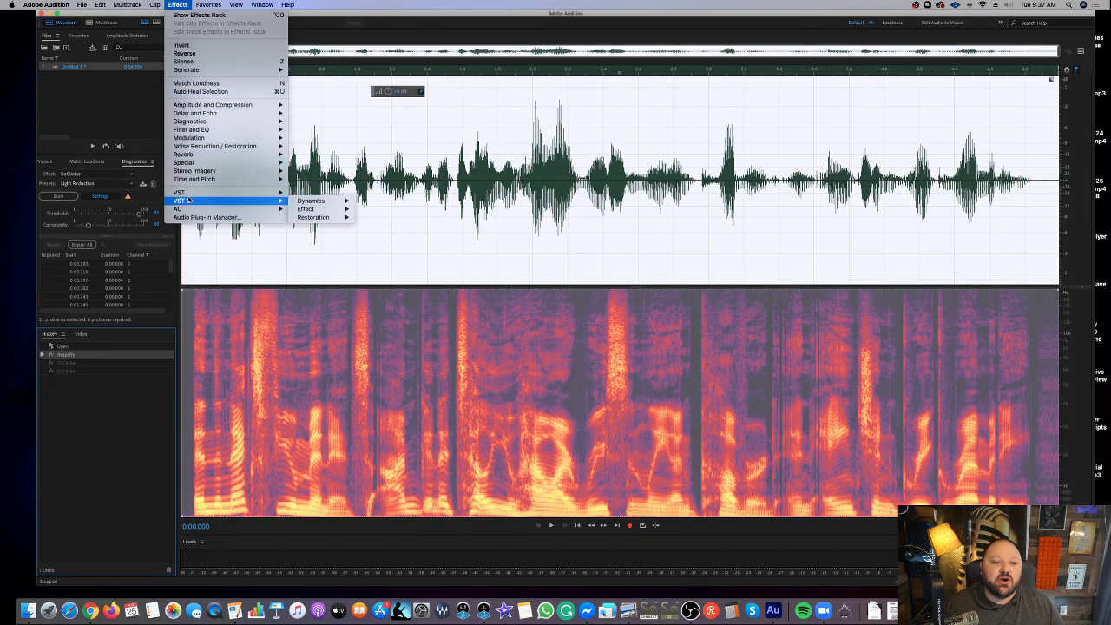
{"action": "mouse_move", "coordinate": [196, 194]}
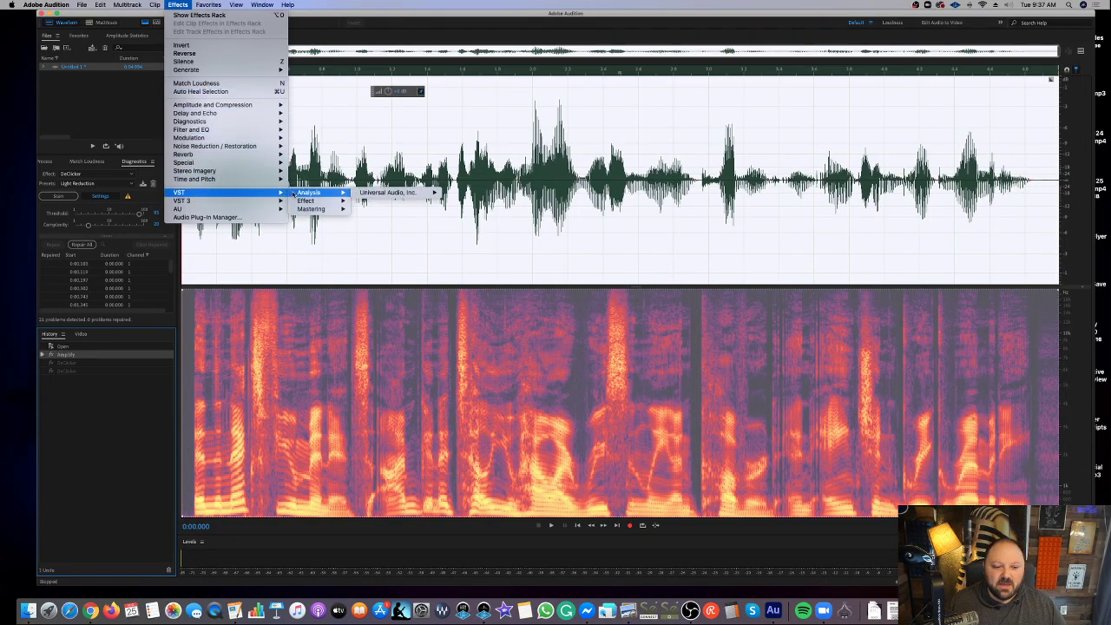
{"action": "mouse_move", "coordinate": [314, 201]}
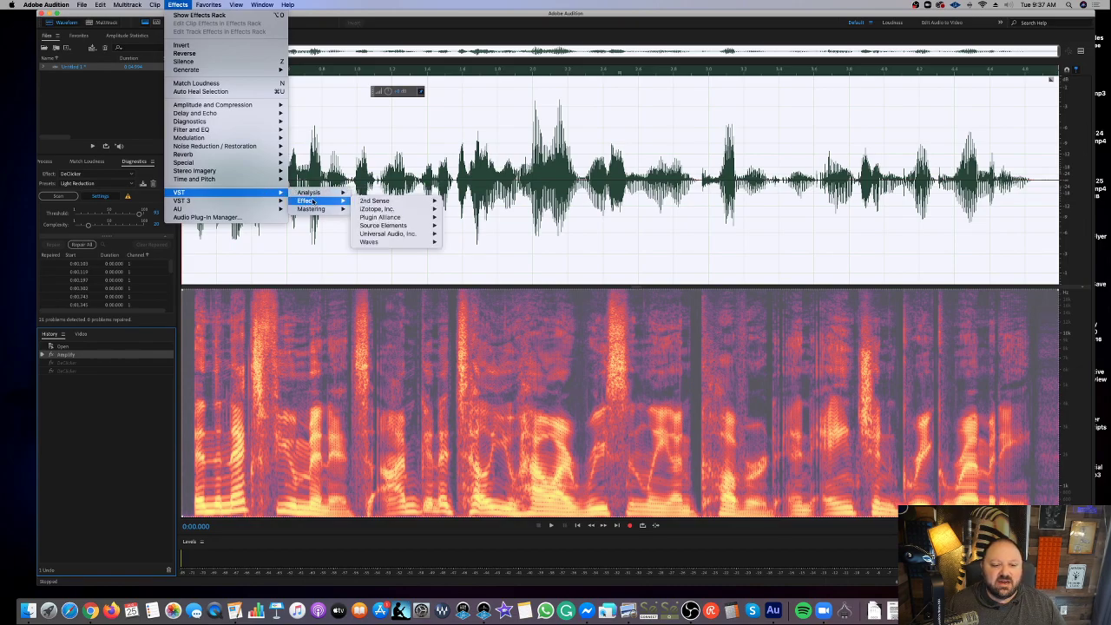
{"action": "mouse_move", "coordinate": [371, 210]}
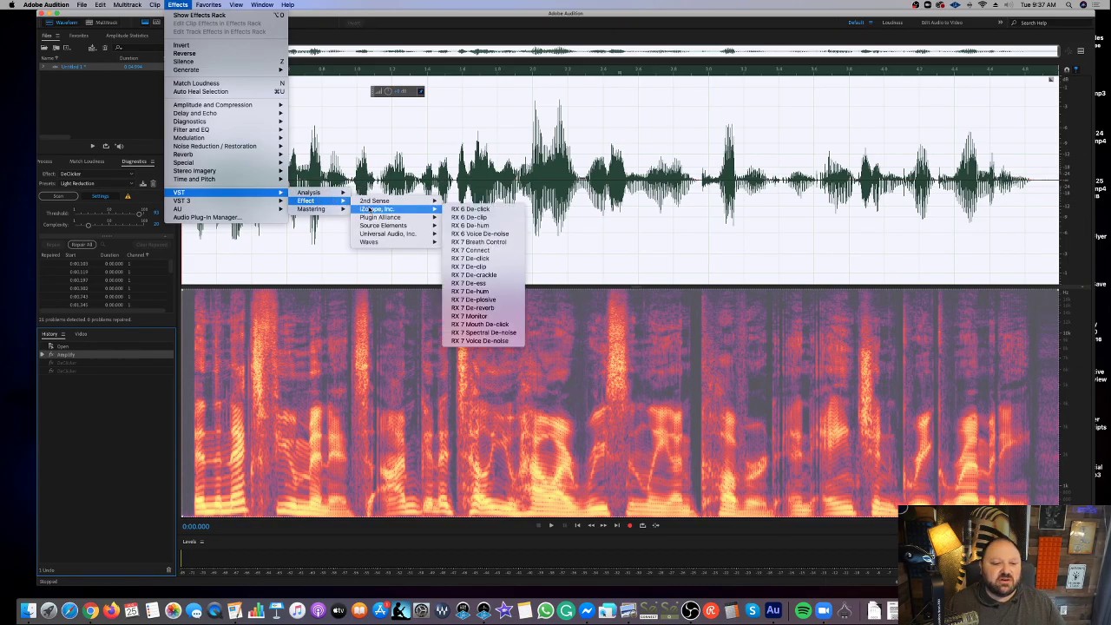
{"action": "left_click", "coordinate": [486, 324]}
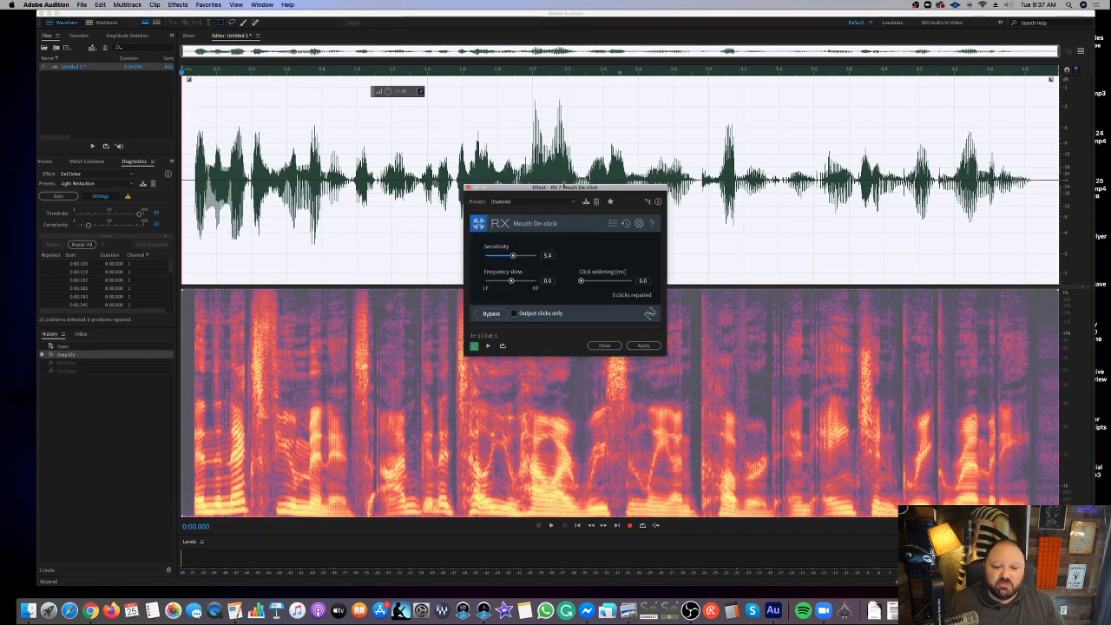
Apply RX 7 Mouth De-click to the voiceover with Sensitivity left at 5.4
{"action": "left_click_drag", "start_coordinate": [559, 188], "coordinate": [595, 186]}
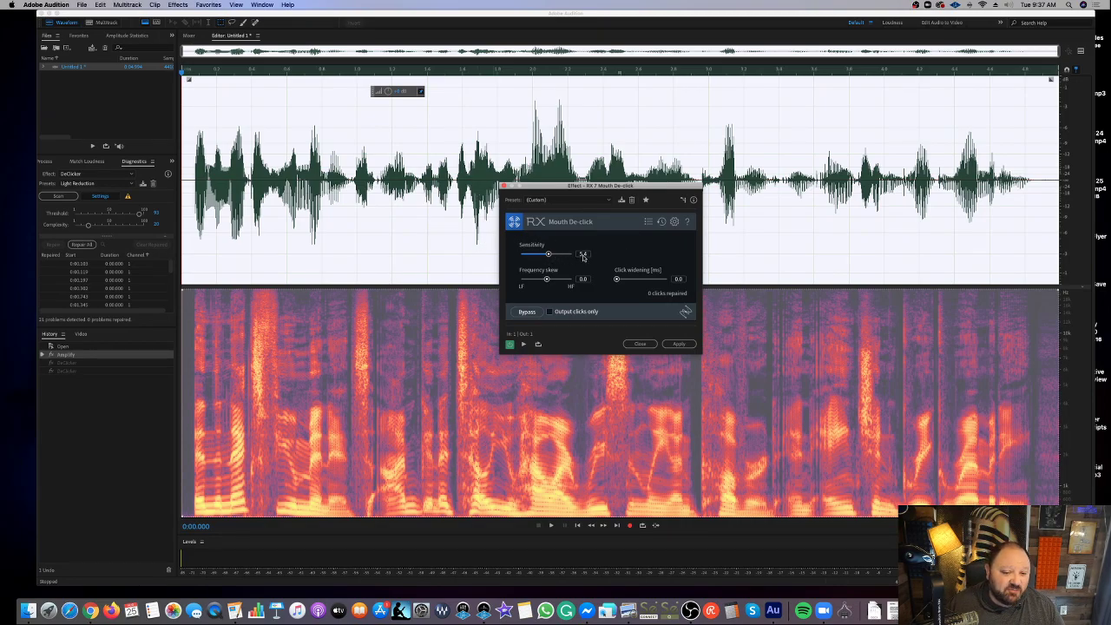
{"action": "left_click", "coordinate": [678, 345]}
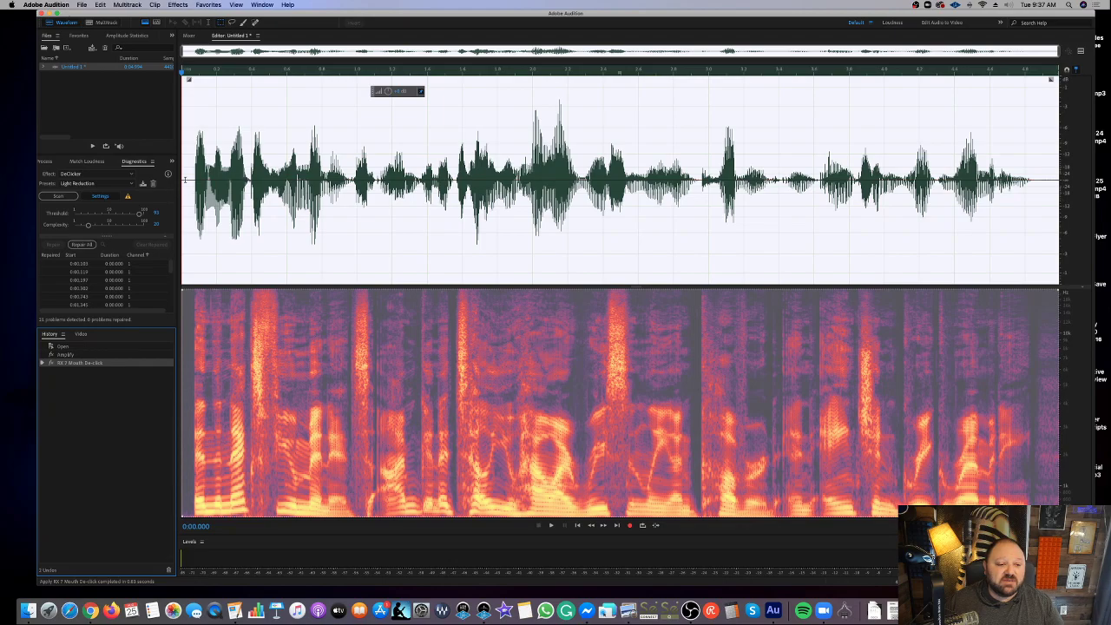
Play the de-clicked voiceover twice from the start, zooming in and out, then stop
{"action": "key", "text": "space"}
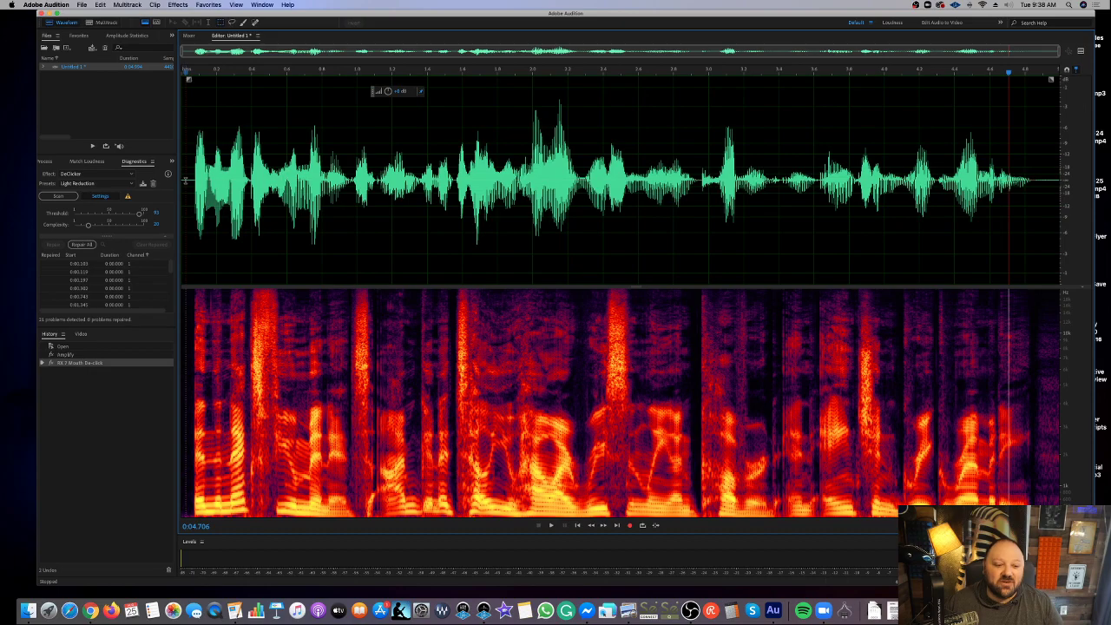
{"action": "scroll", "coordinate": [185, 178], "scroll_direction": "up", "scroll_amount": 5}
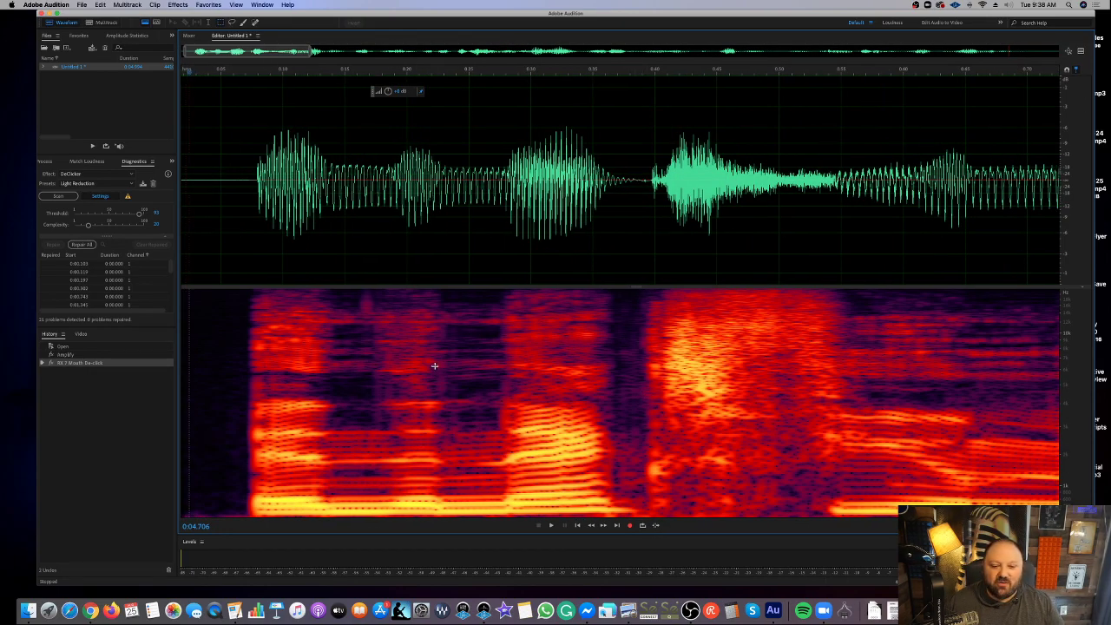
{"action": "scroll", "coordinate": [475, 421], "scroll_direction": "down", "scroll_amount": 5}
{"action": "key", "text": "space"}
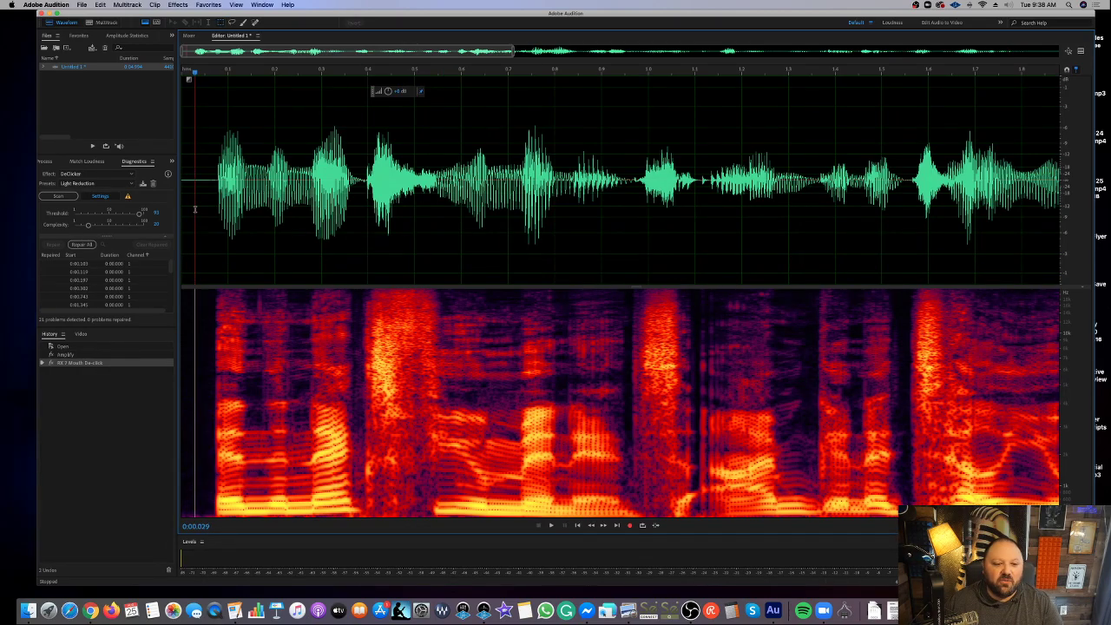
{"action": "scroll", "coordinate": [476, 421], "scroll_direction": "down", "scroll_amount": 5}
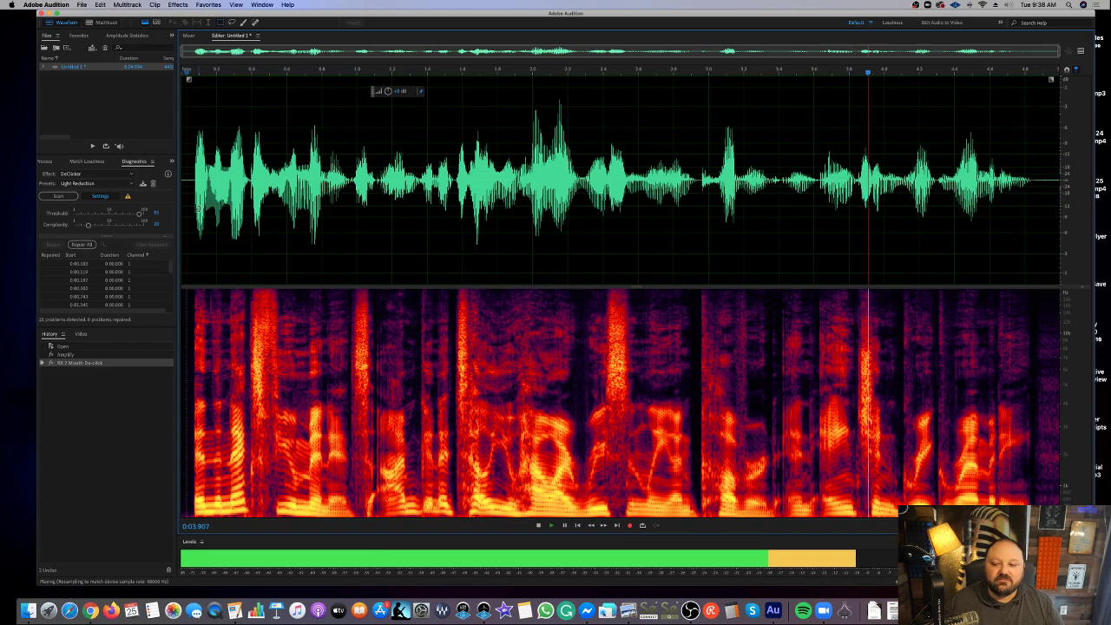
{"action": "key", "text": "space"}
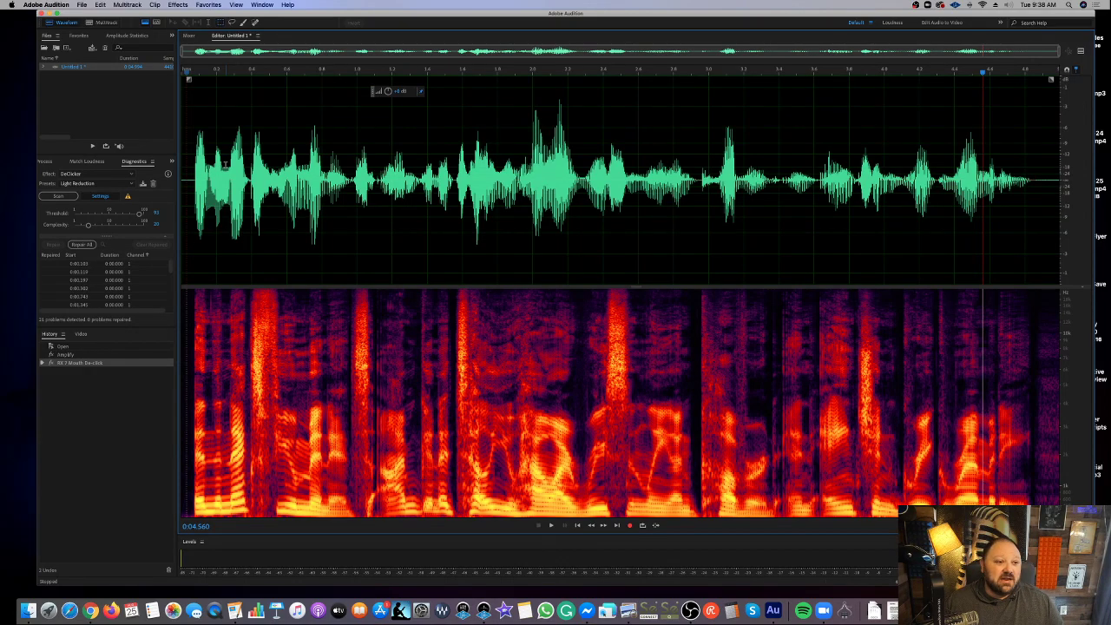
{"action": "left_click", "coordinate": [184, 4]}
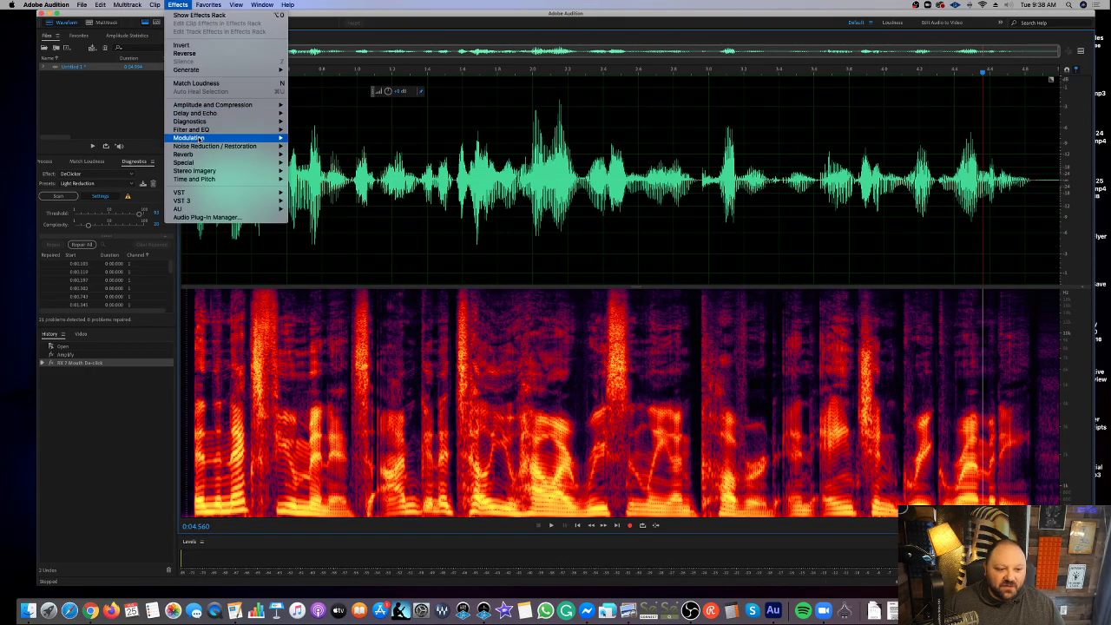
{"action": "mouse_move", "coordinate": [261, 192]}
{"action": "mouse_move", "coordinate": [306, 200]}
{"action": "mouse_move", "coordinate": [377, 210]}
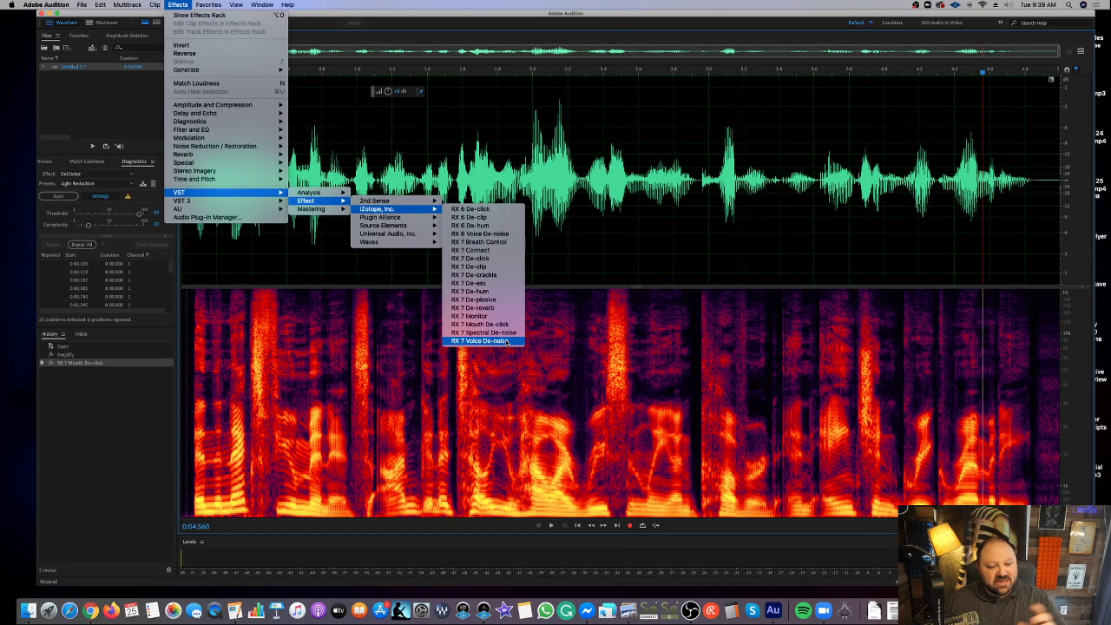
{"action": "left_click", "coordinate": [645, 238]}
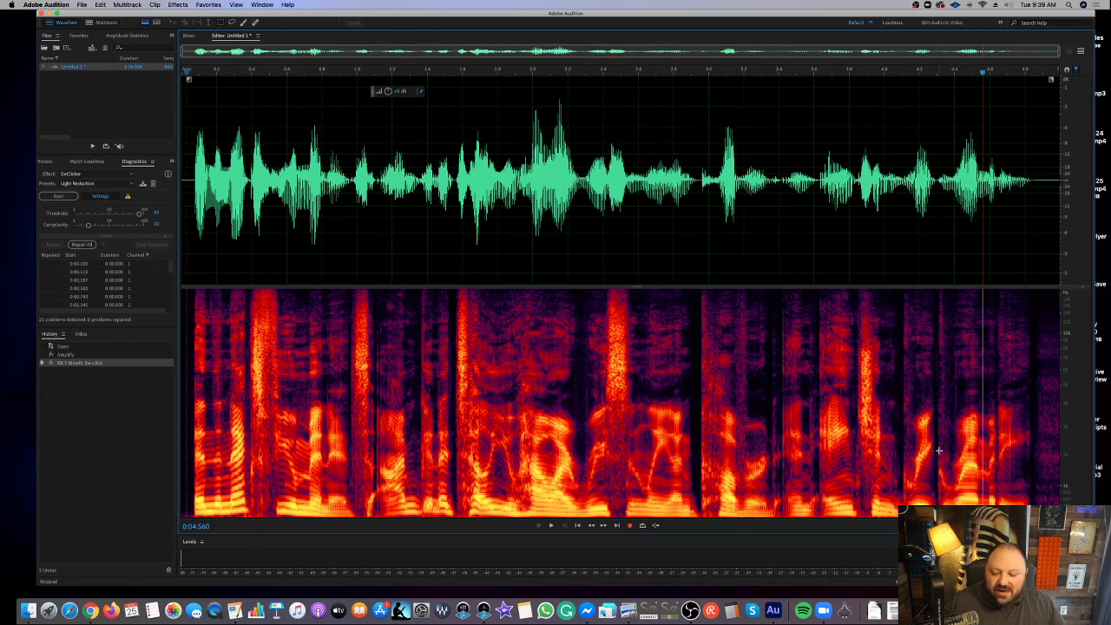
Switch to the OBS Studio window with Super+Tab
{"action": "key", "text": "super+Tab"}
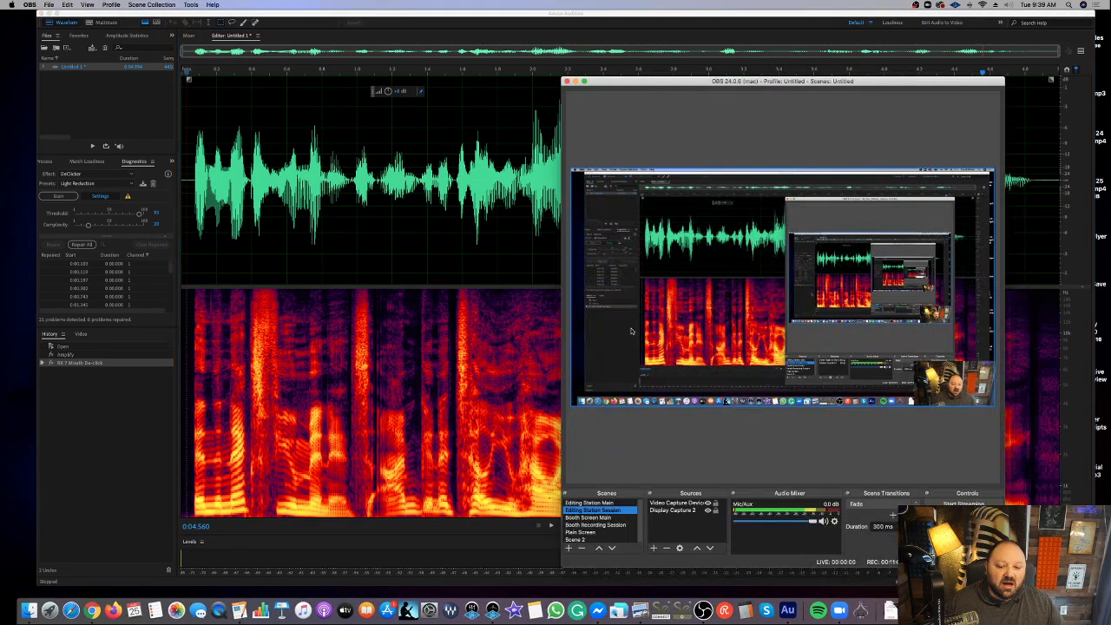